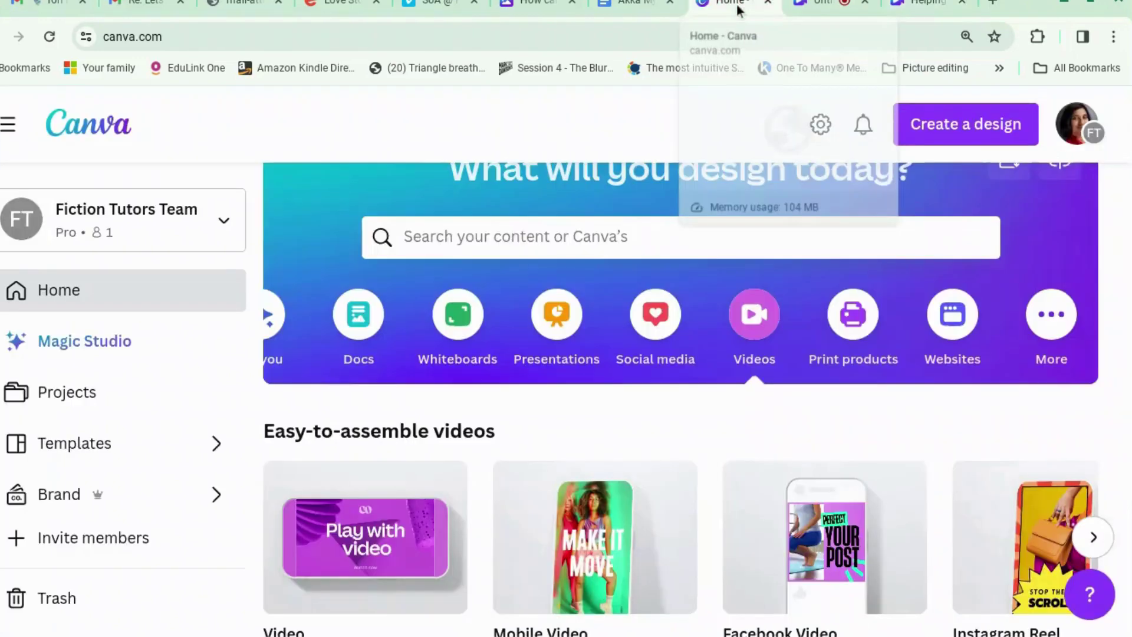
- From the Canva home page, create a new blank Facebook Post (Landscape) design
{"action": "left_click", "coordinate": [737, 7]}
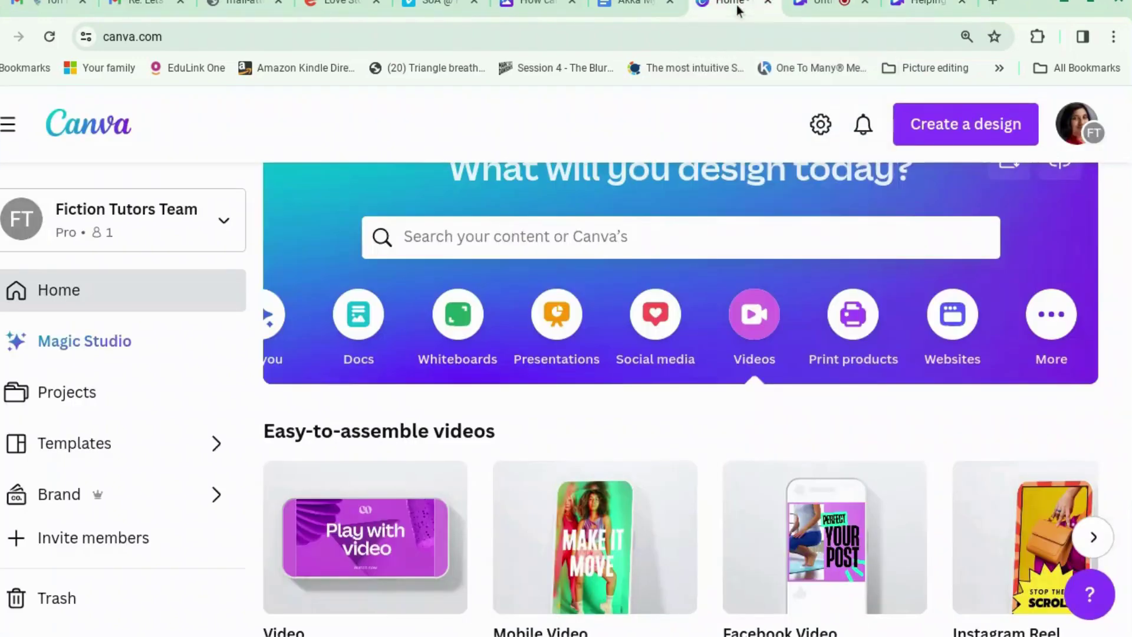
{"action": "left_click", "coordinate": [968, 126]}
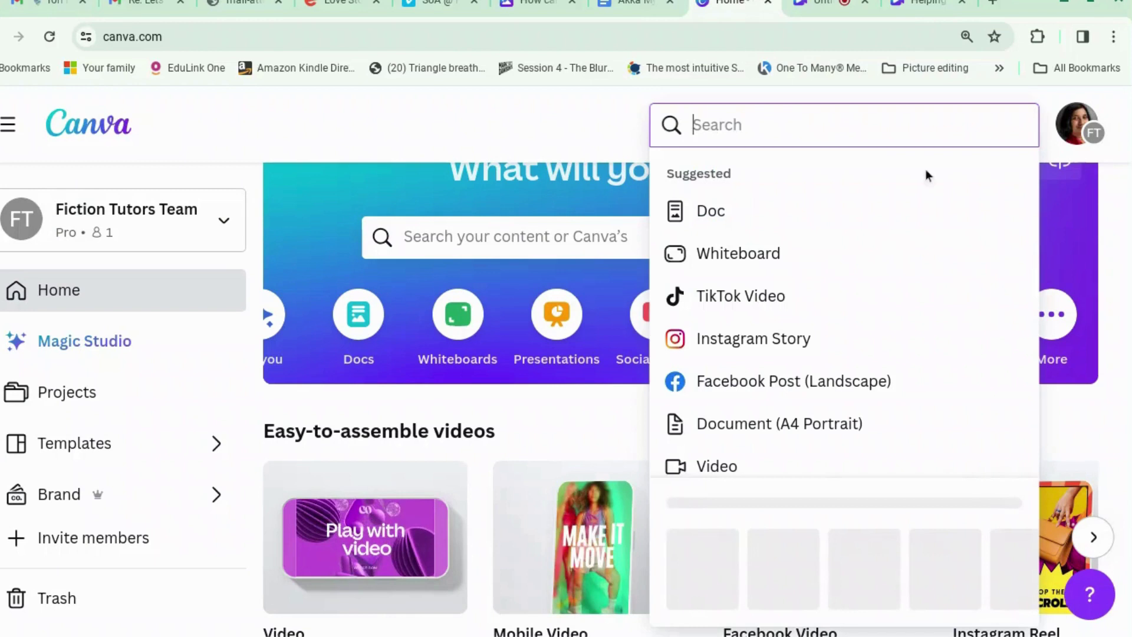
{"action": "left_click", "coordinate": [851, 389]}
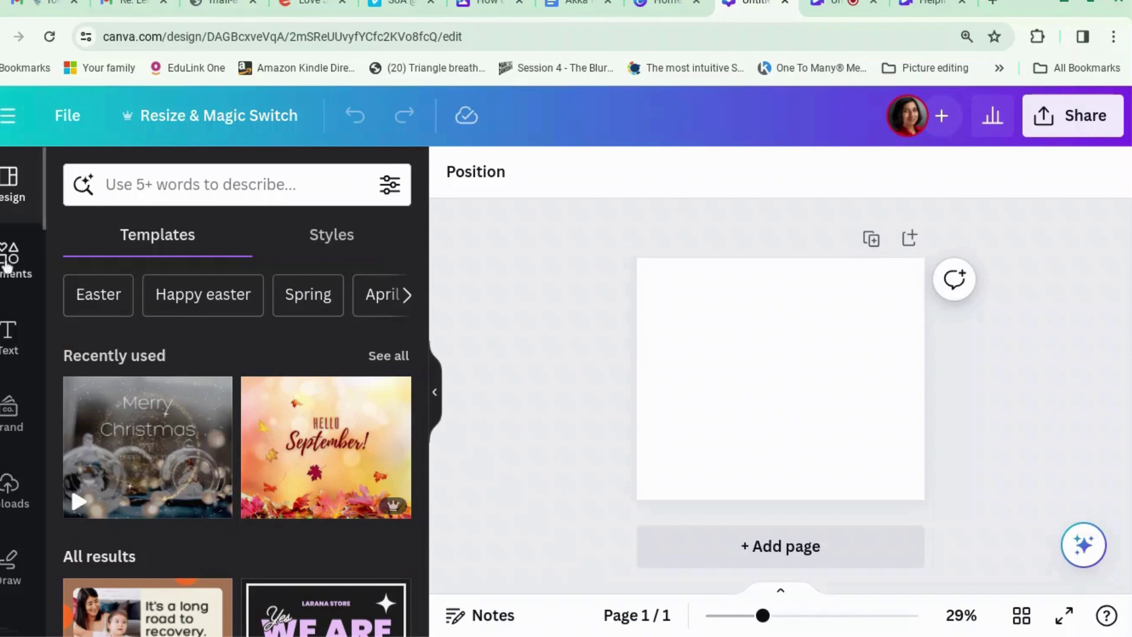
- Add the uploaded portrait photo from Uploads to the page and enlarge it
{"action": "left_click", "coordinate": [10, 489]}
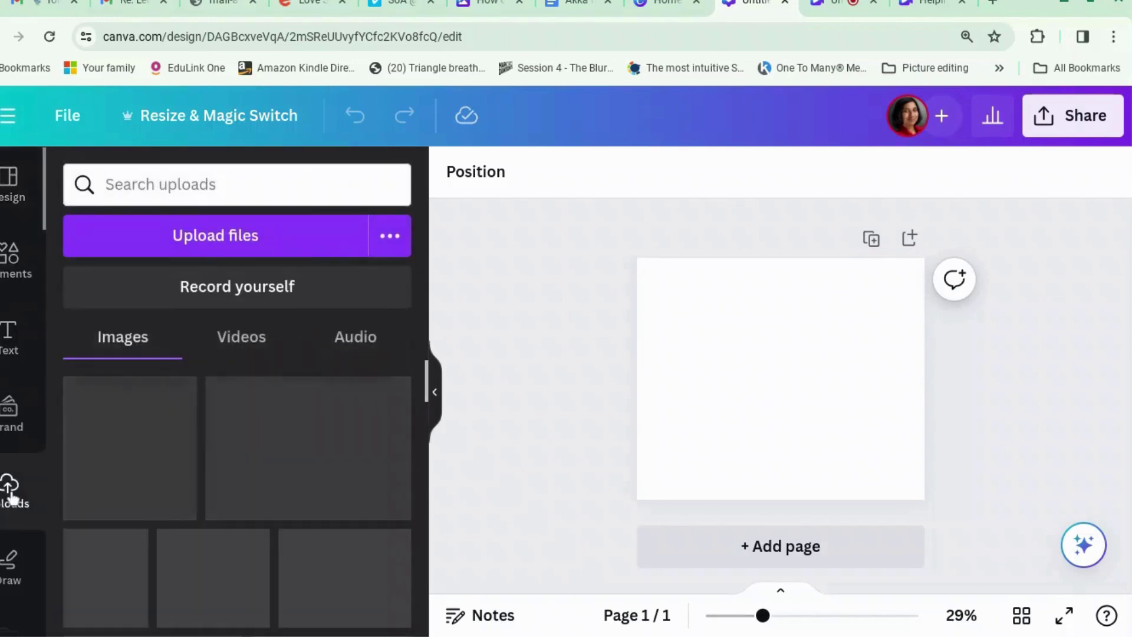
{"action": "left_click", "coordinate": [107, 466]}
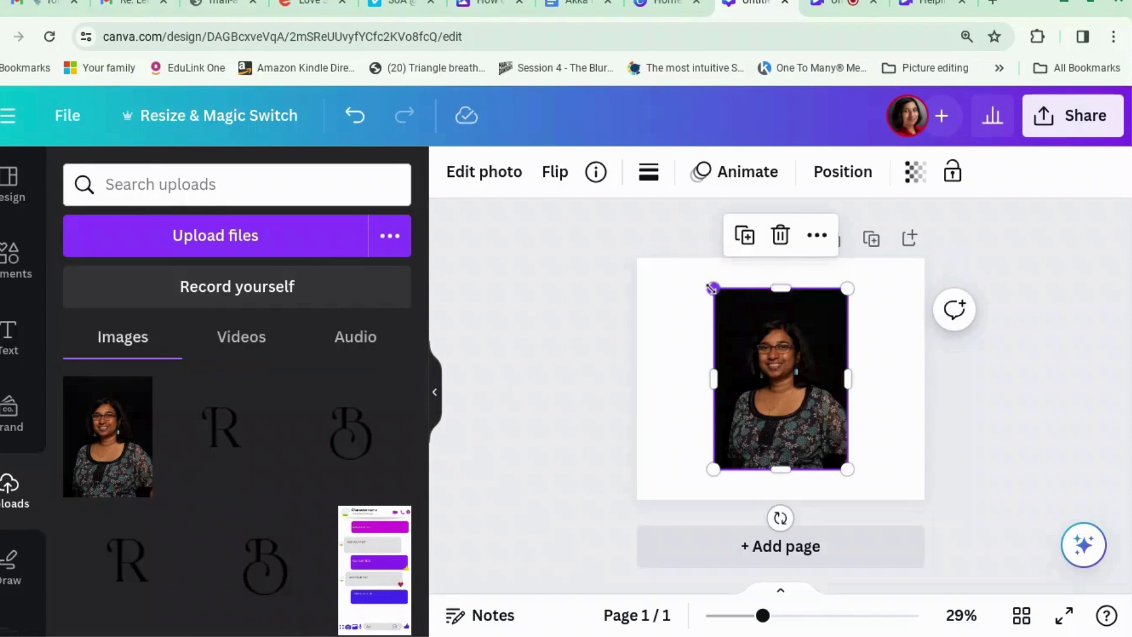
{"action": "left_click_drag", "start_coordinate": [713, 288], "coordinate": [683, 270]}
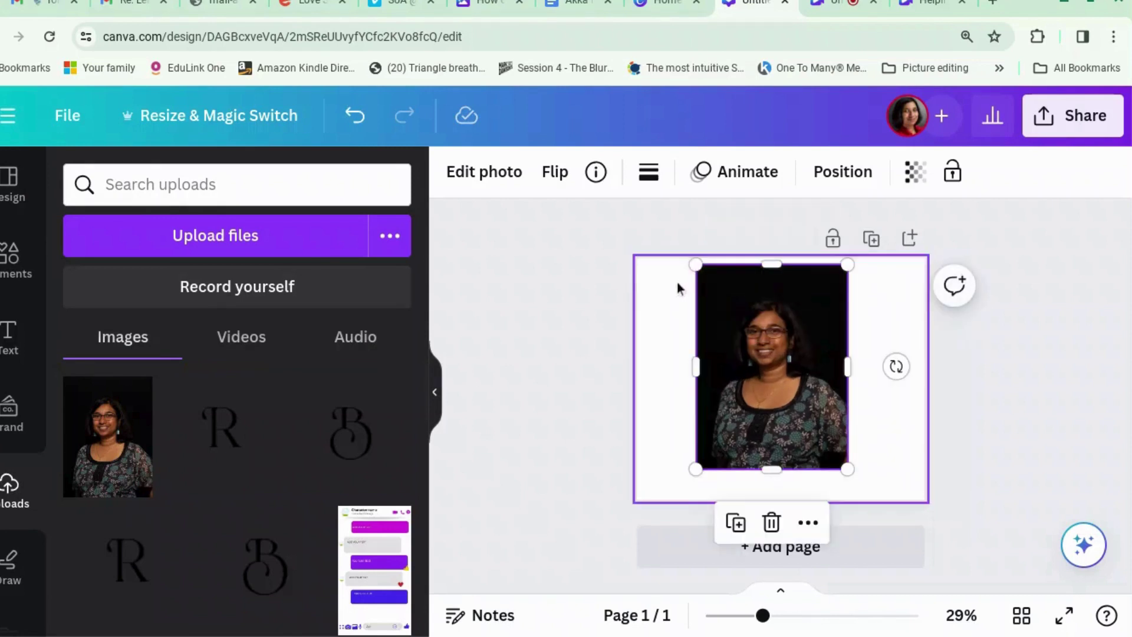
- Remove the photo's background with BG Remover and resize it to nearly full page height
{"action": "left_click", "coordinate": [498, 175]}
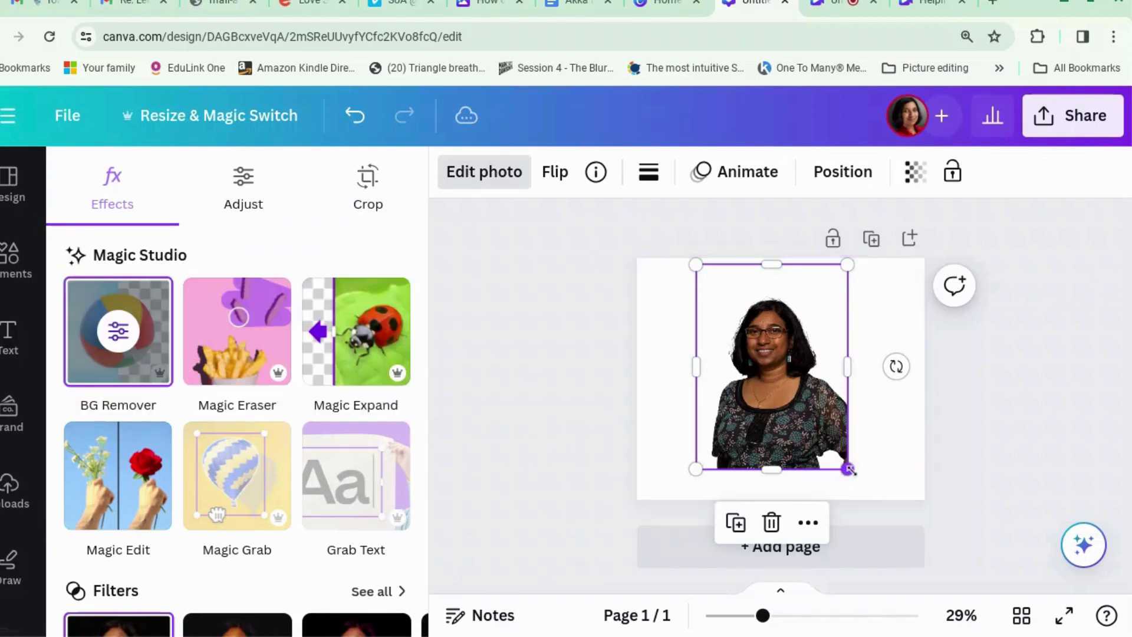
{"action": "left_click_drag", "start_coordinate": [848, 468], "coordinate": [859, 484]}
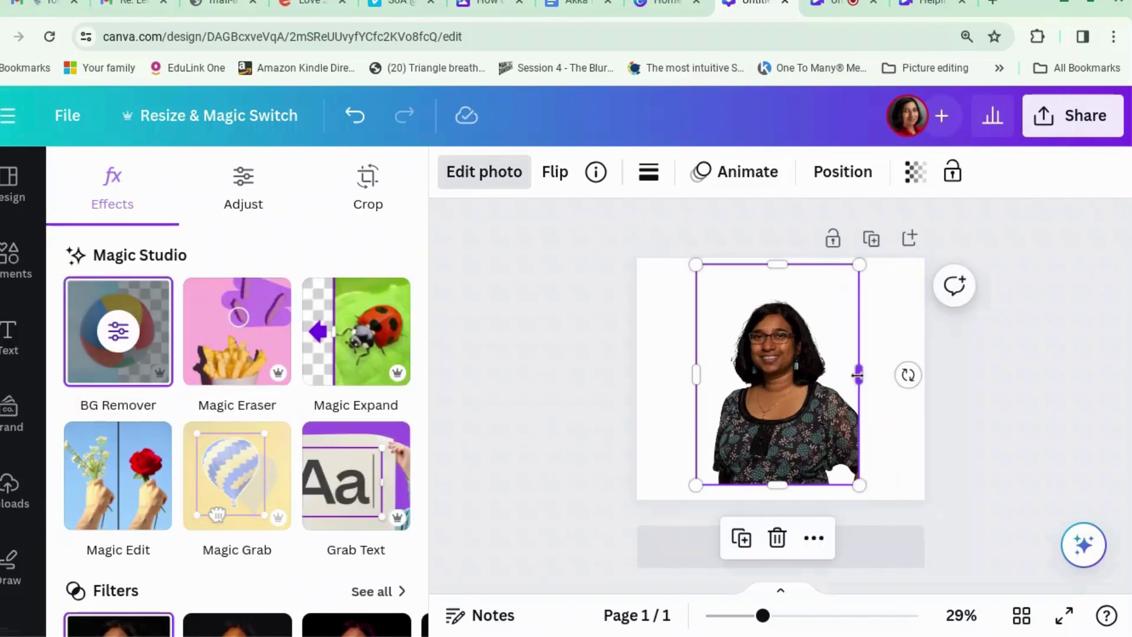
{"action": "left_click_drag", "start_coordinate": [856, 372], "coordinate": [847, 374]}
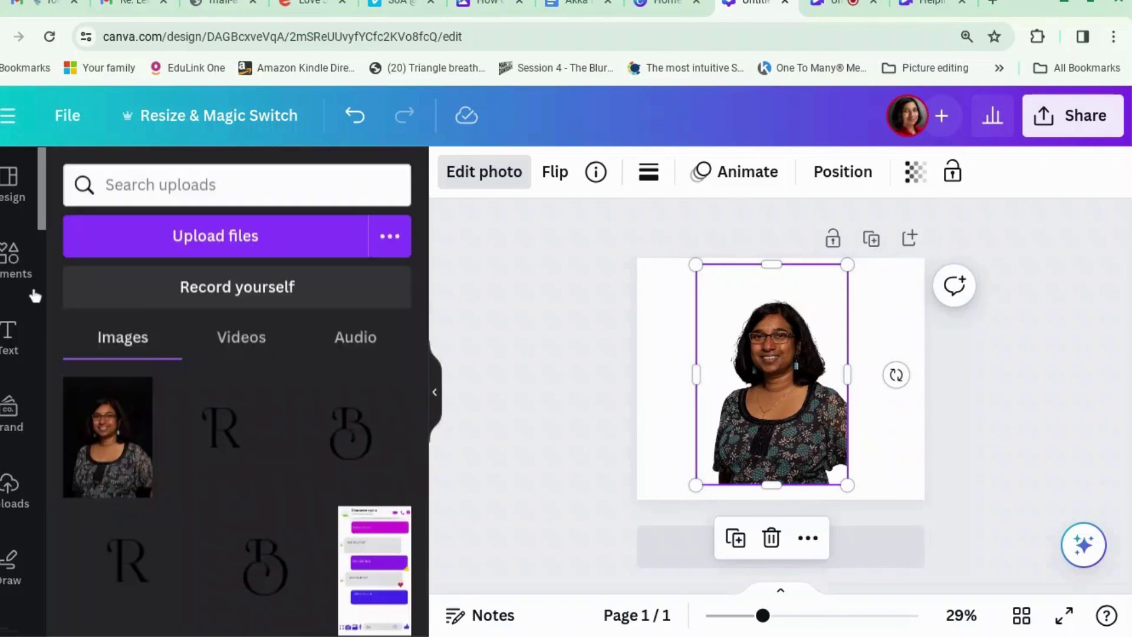
- Add the black ring from Recently used, enlarged to about 650×650 and centred over the photo
{"action": "left_click", "coordinate": [30, 275]}
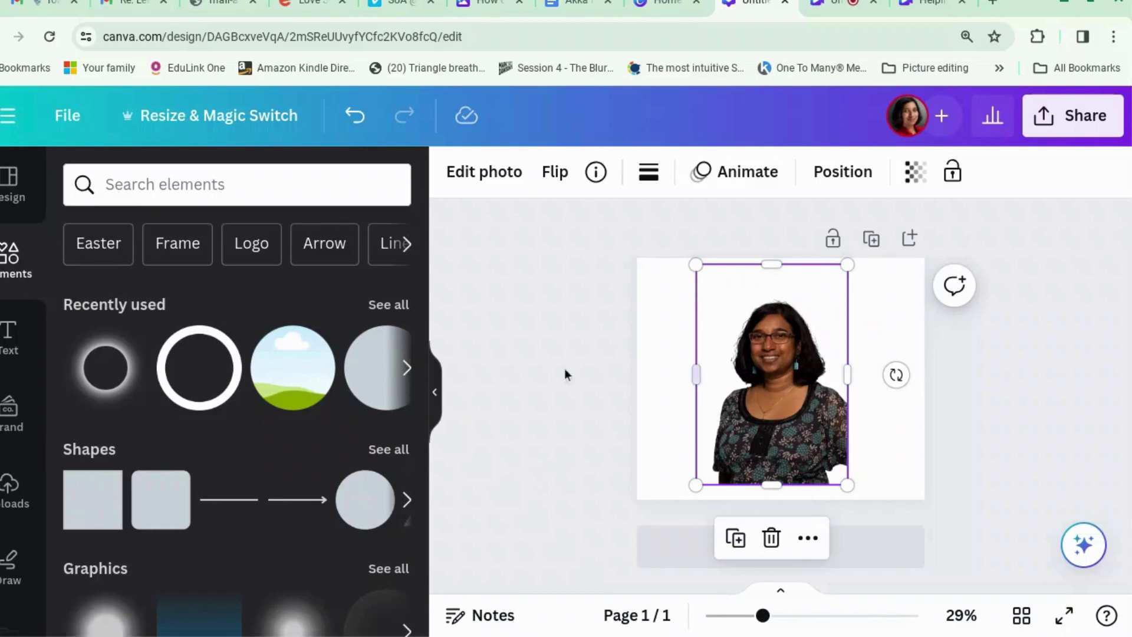
{"action": "left_click", "coordinate": [211, 377]}
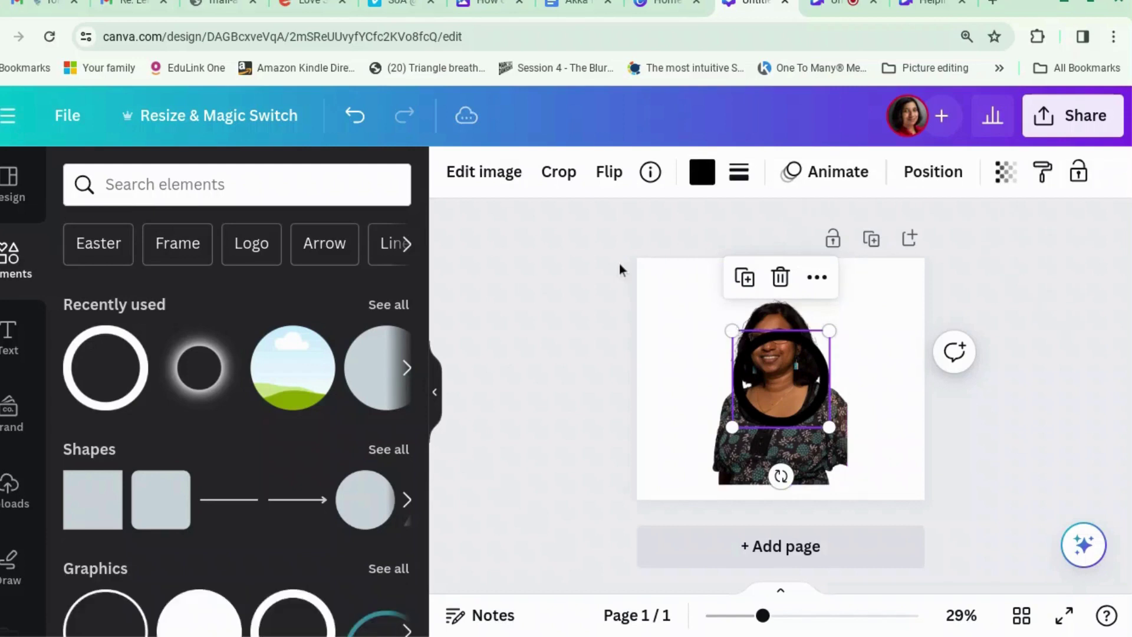
{"action": "left_click_drag", "start_coordinate": [619, 263], "coordinate": [644, 242]}
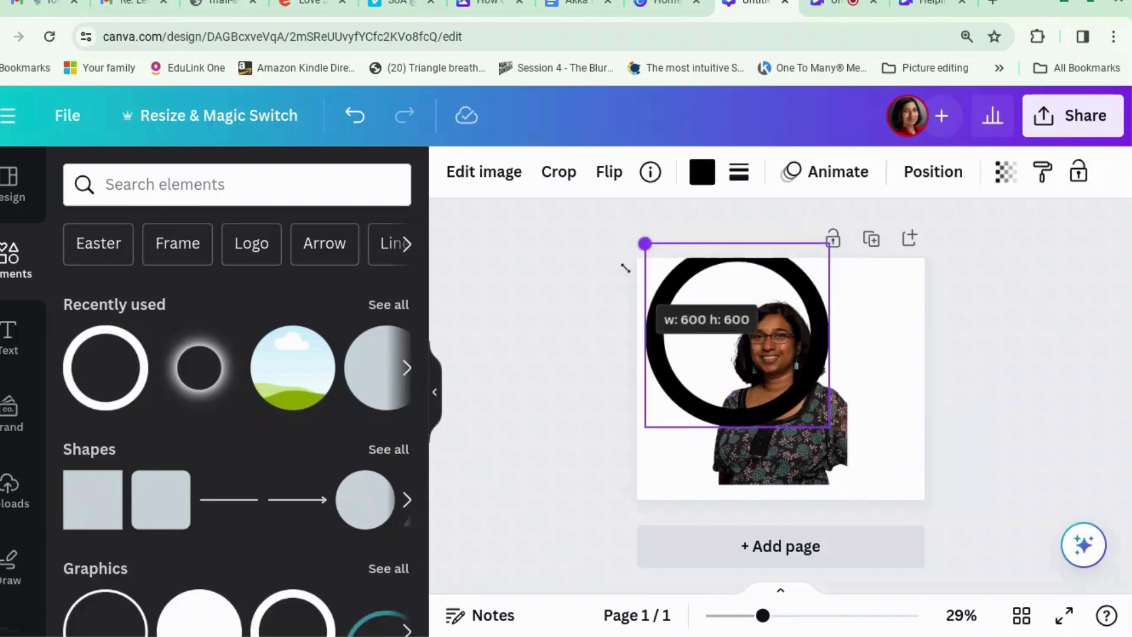
{"action": "left_click_drag", "start_coordinate": [750, 382], "coordinate": [793, 456]}
{"action": "left_click_drag", "start_coordinate": [688, 316], "coordinate": [669, 305]}
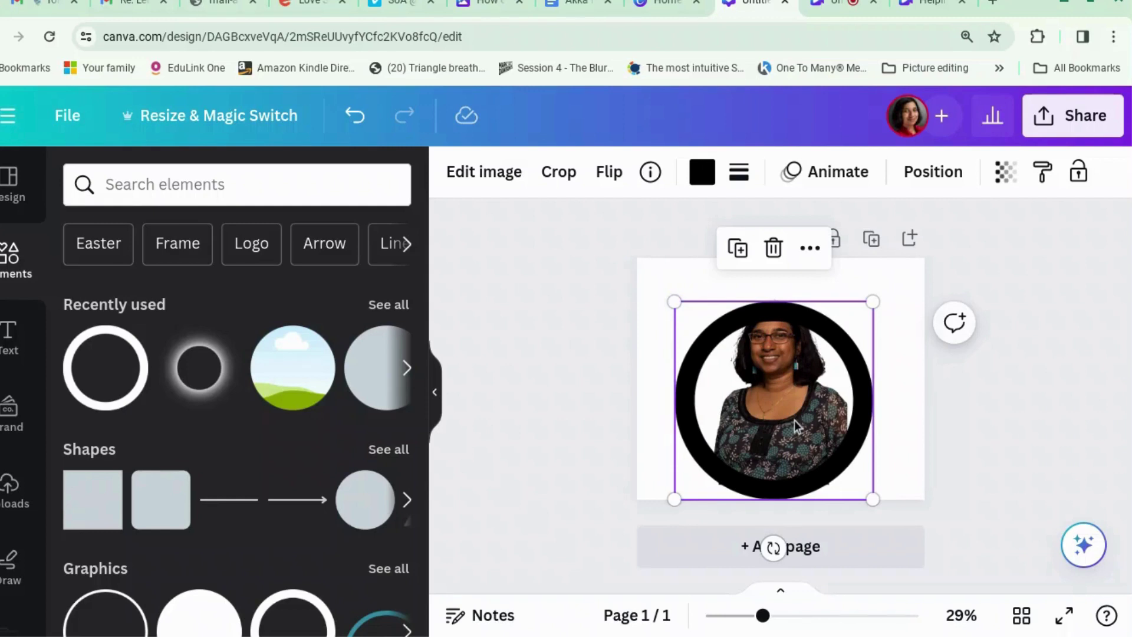
{"action": "left_click_drag", "start_coordinate": [794, 420], "coordinate": [793, 418]}
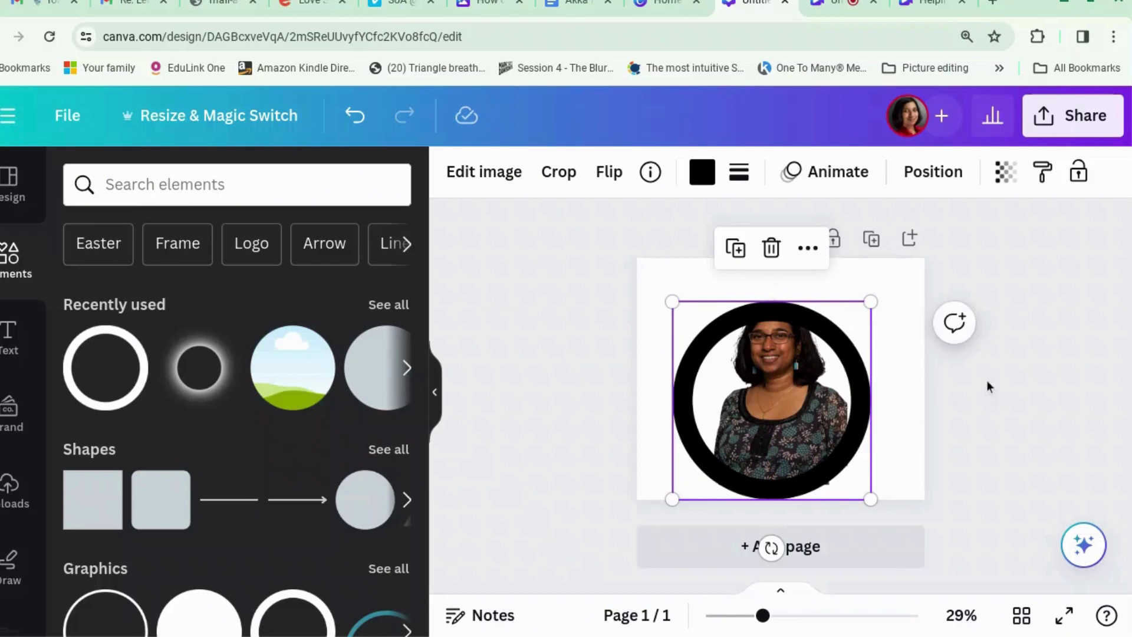
- In the Layers panel, move the photo above the ring so the head breaks its top edge
{"action": "left_click", "coordinate": [777, 379]}
{"action": "right_click", "coordinate": [796, 382]}
{"action": "mouse_move", "coordinate": [877, 364]}
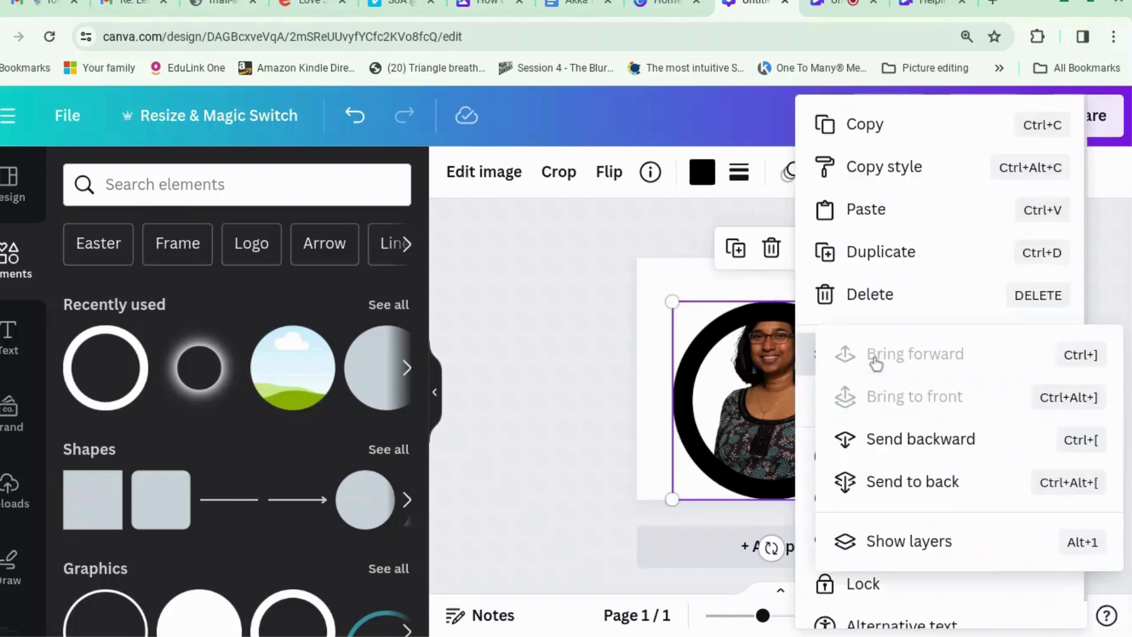
{"action": "left_click", "coordinate": [878, 539]}
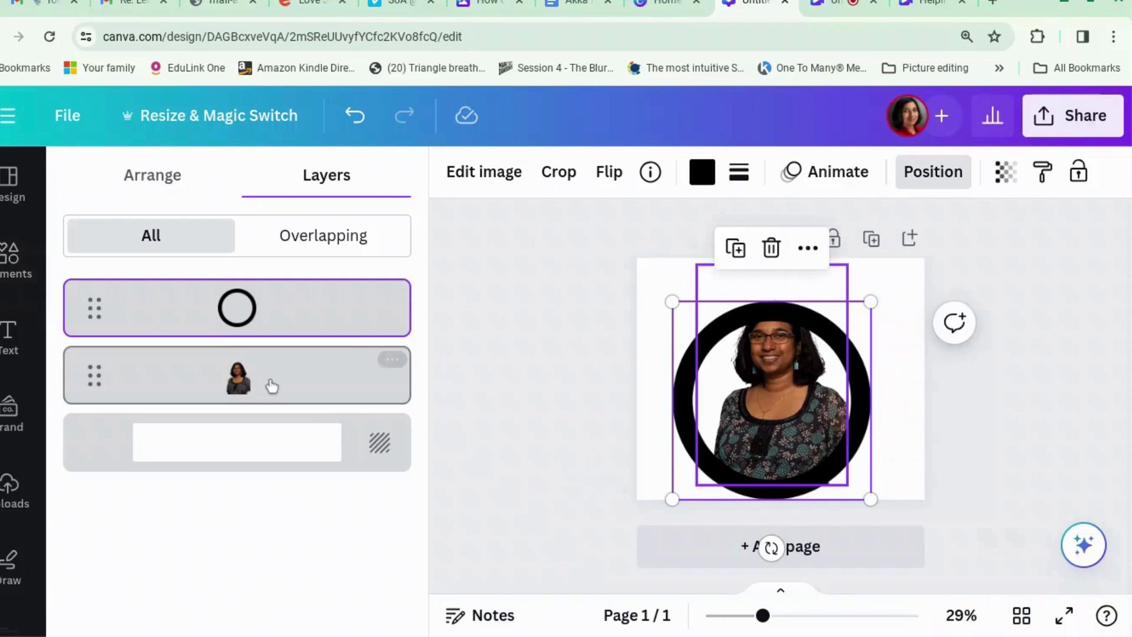
{"action": "left_click_drag", "start_coordinate": [269, 388], "coordinate": [278, 284]}
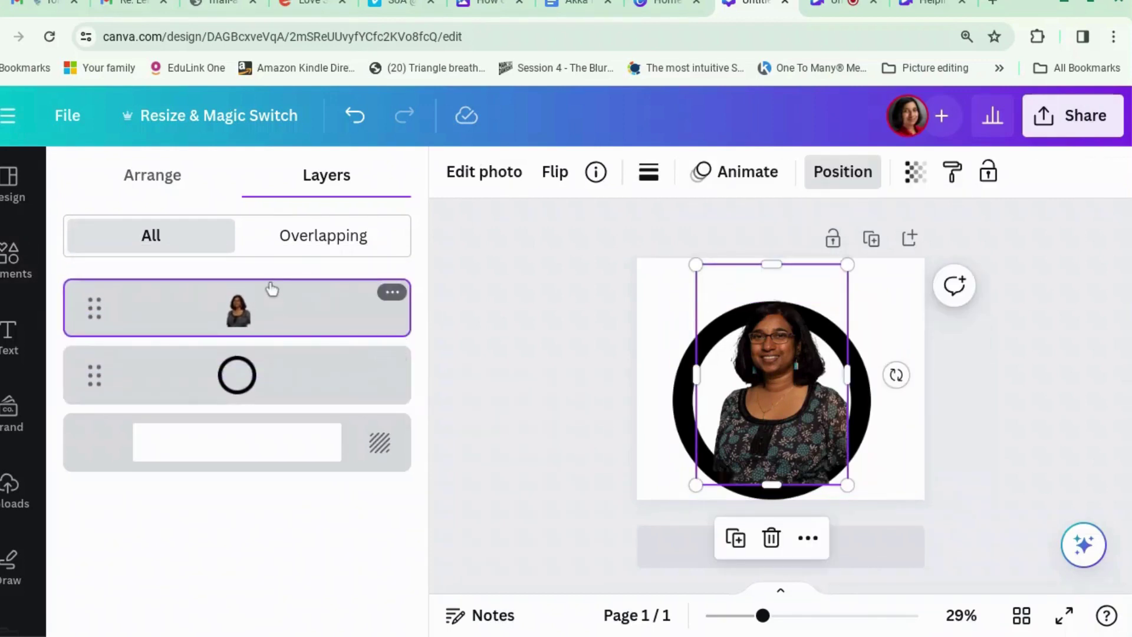
{"action": "left_click", "coordinate": [286, 374]}
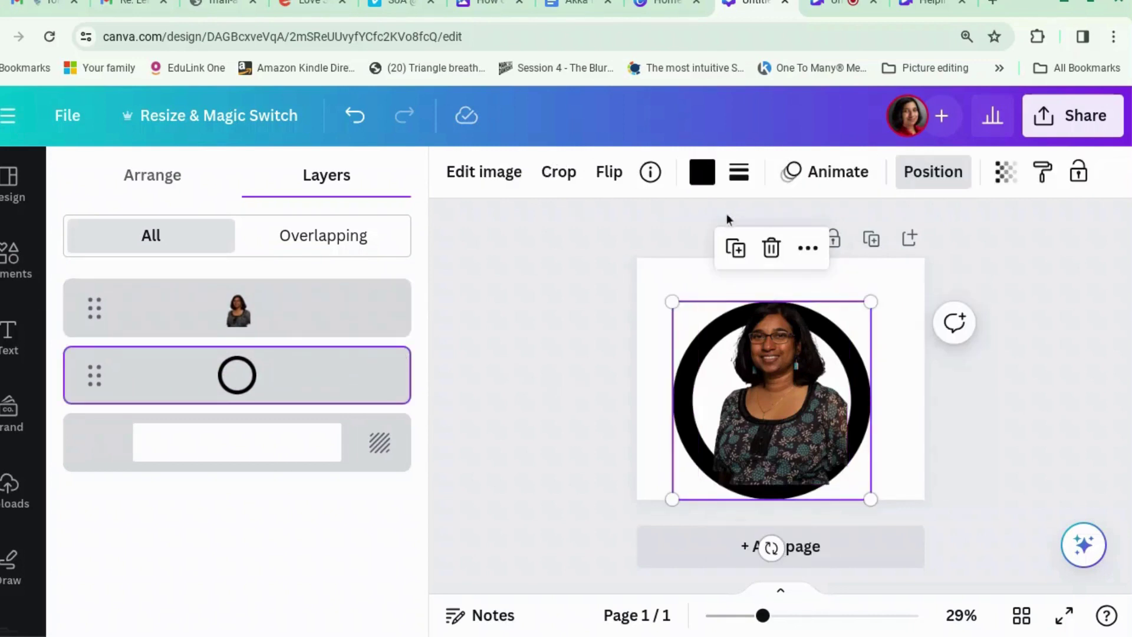
- Recolour the ring from black to pink, then deepen it to magenta #D10081
{"action": "left_click", "coordinate": [701, 175]}
{"action": "scroll", "coordinate": [348, 442], "scroll_direction": "down", "scroll_amount": 5}
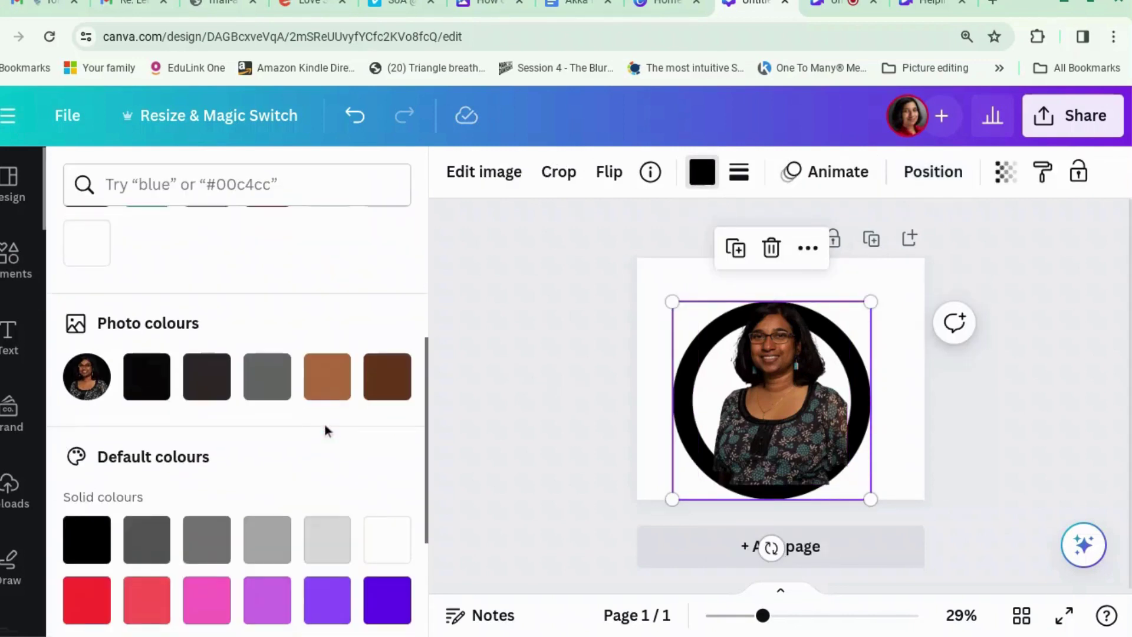
{"action": "left_click", "coordinate": [207, 596]}
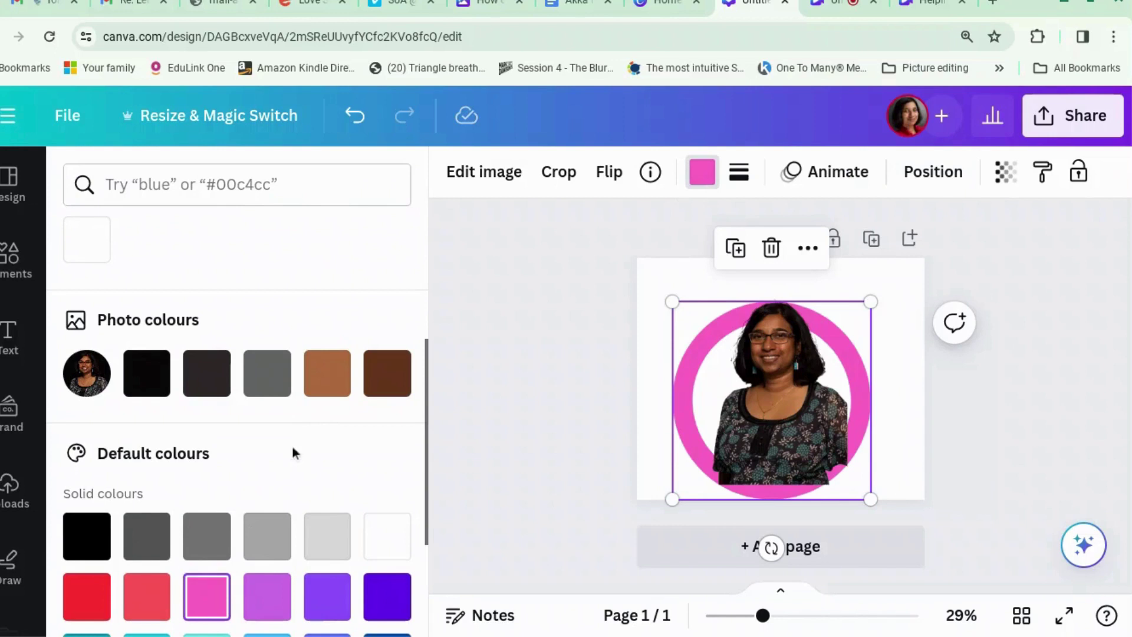
{"action": "scroll", "coordinate": [242, 363], "scroll_direction": "up", "scroll_amount": 3}
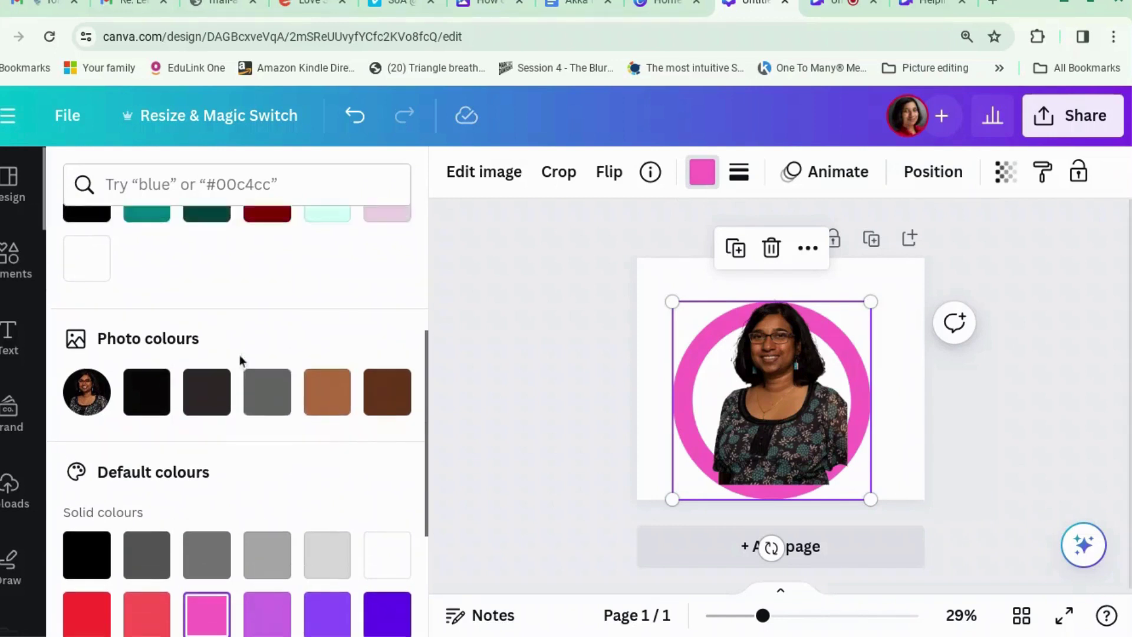
{"action": "left_click", "coordinate": [701, 172]}
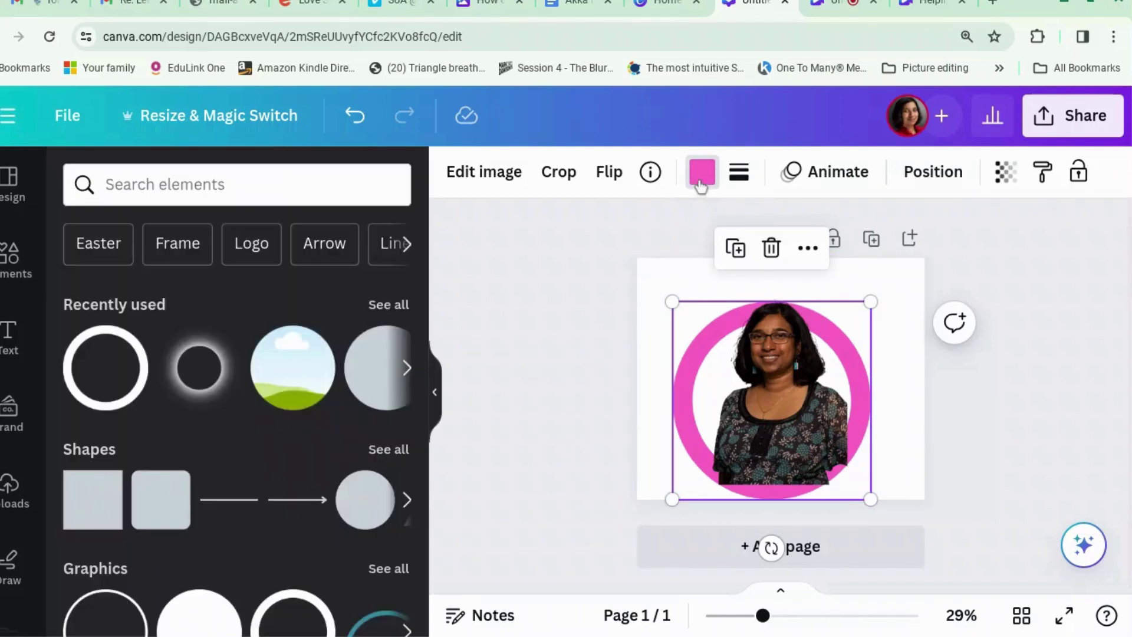
{"action": "left_click", "coordinate": [701, 172]}
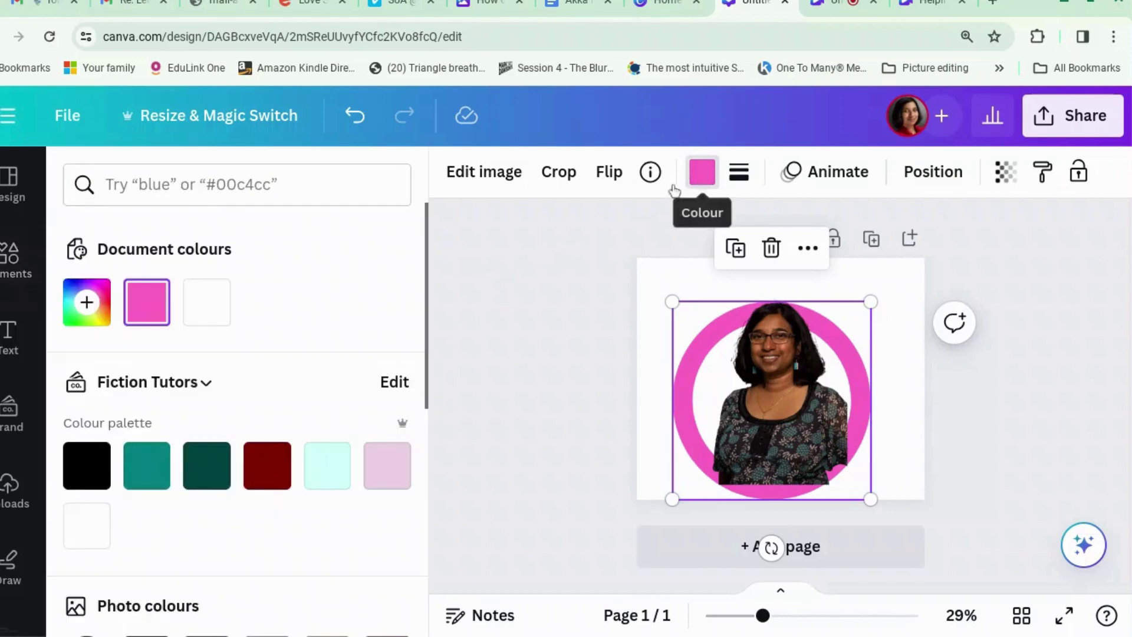
{"action": "left_click", "coordinate": [147, 303]}
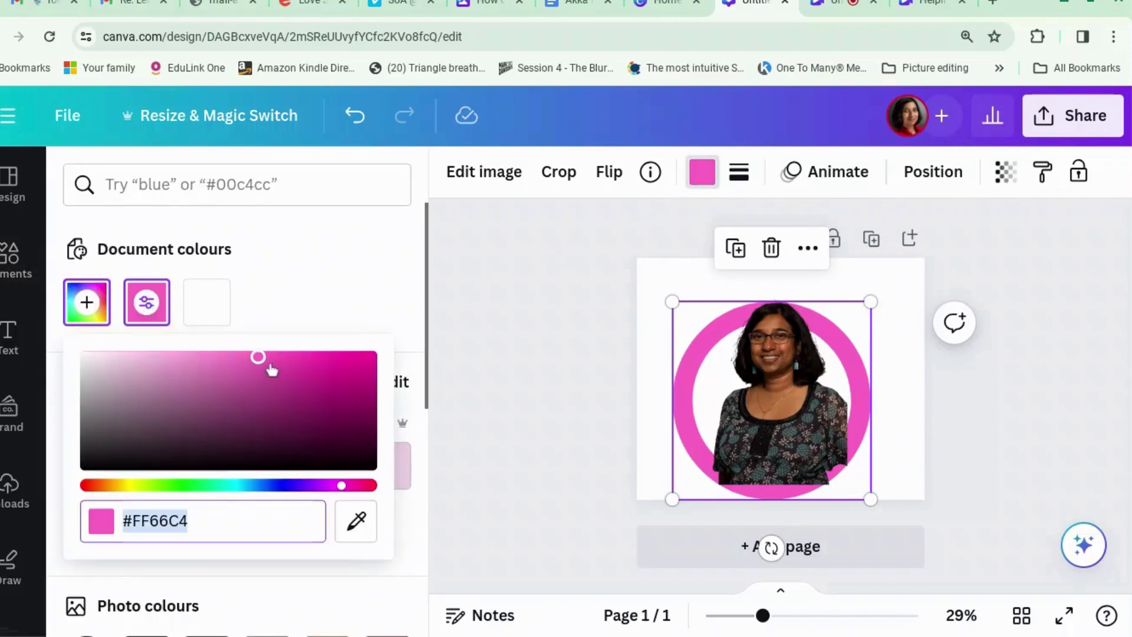
{"action": "left_click_drag", "start_coordinate": [270, 364], "coordinate": [370, 372]}
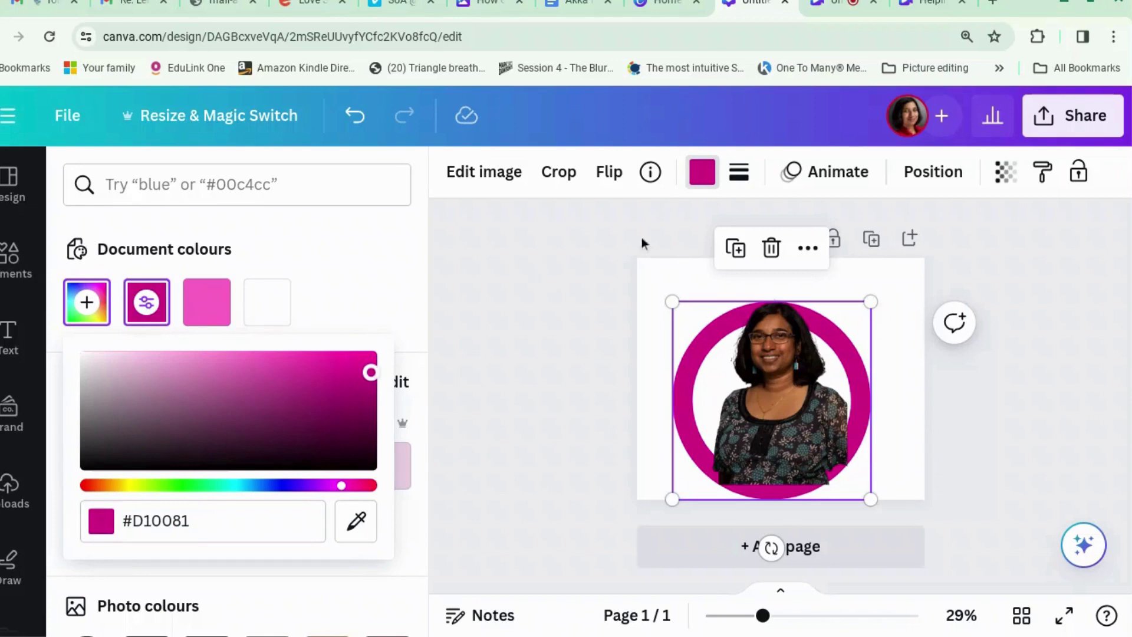
{"action": "left_click", "coordinate": [1037, 333]}
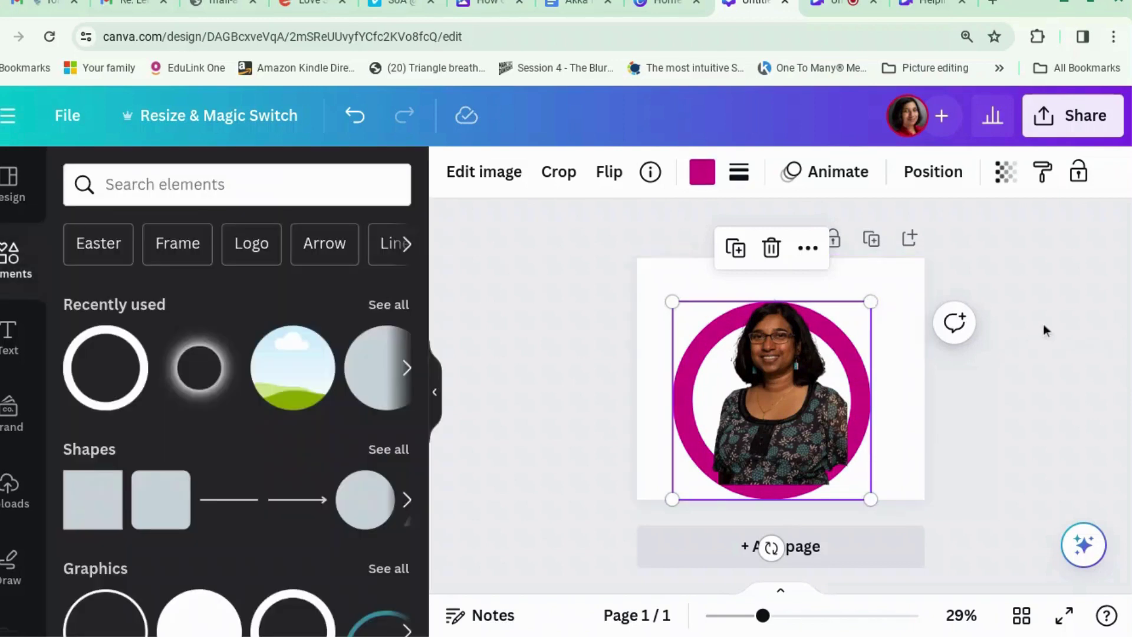
- Enlarge the cut-out photo and shift it up so the head rises above the ring
{"action": "left_click", "coordinate": [893, 304]}
{"action": "left_click", "coordinate": [777, 341]}
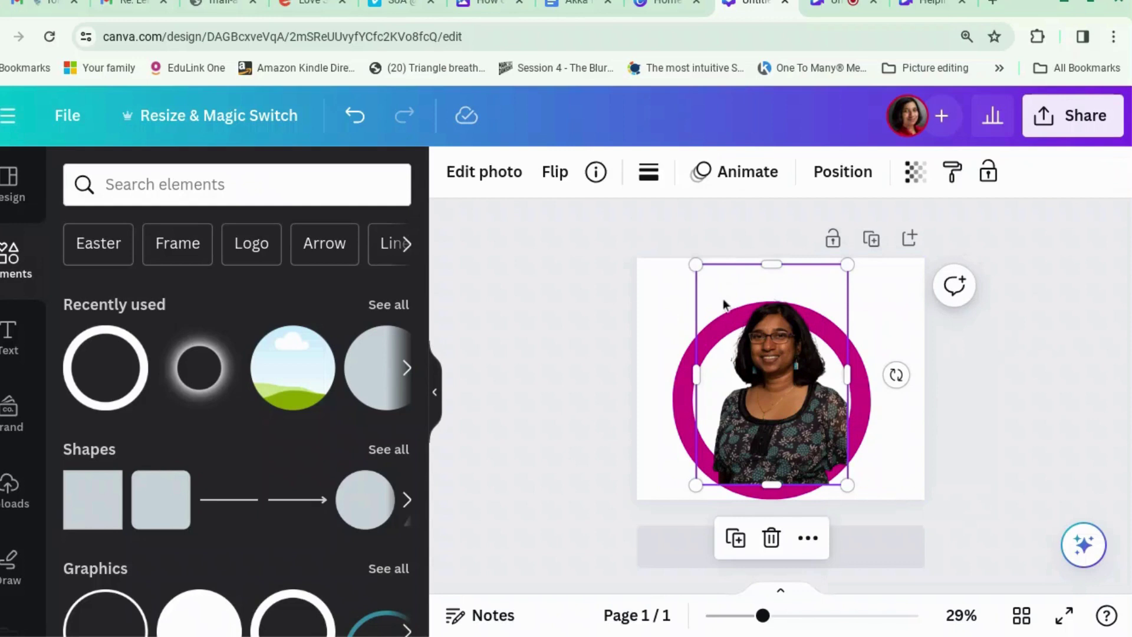
{"action": "left_click_drag", "start_coordinate": [696, 264], "coordinate": [635, 228]}
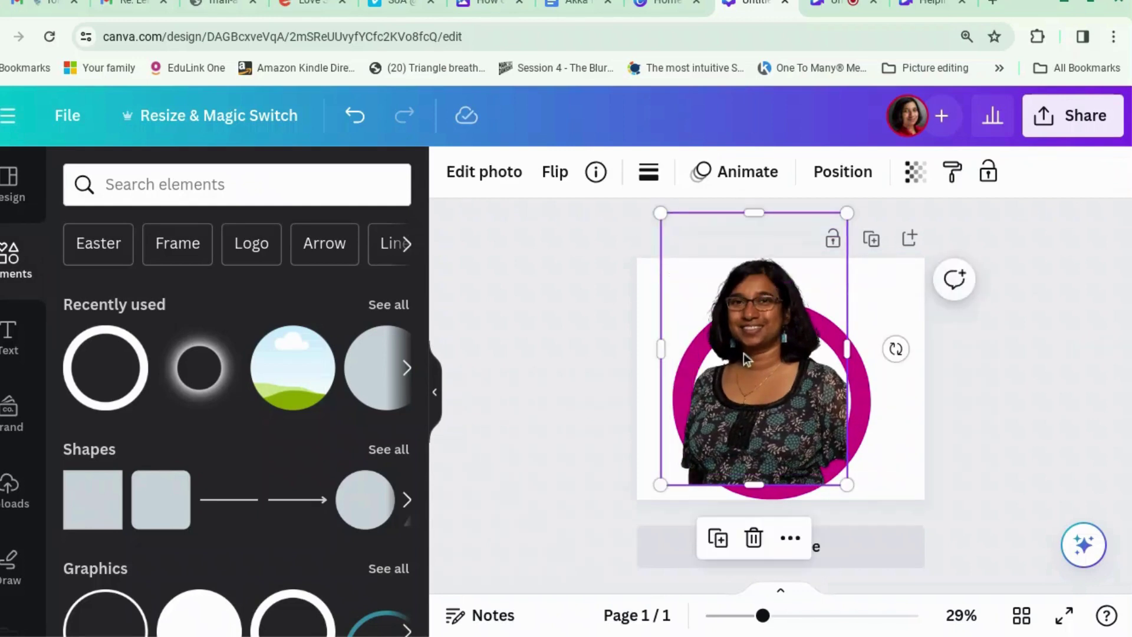
{"action": "left_click_drag", "start_coordinate": [744, 353], "coordinate": [759, 352]}
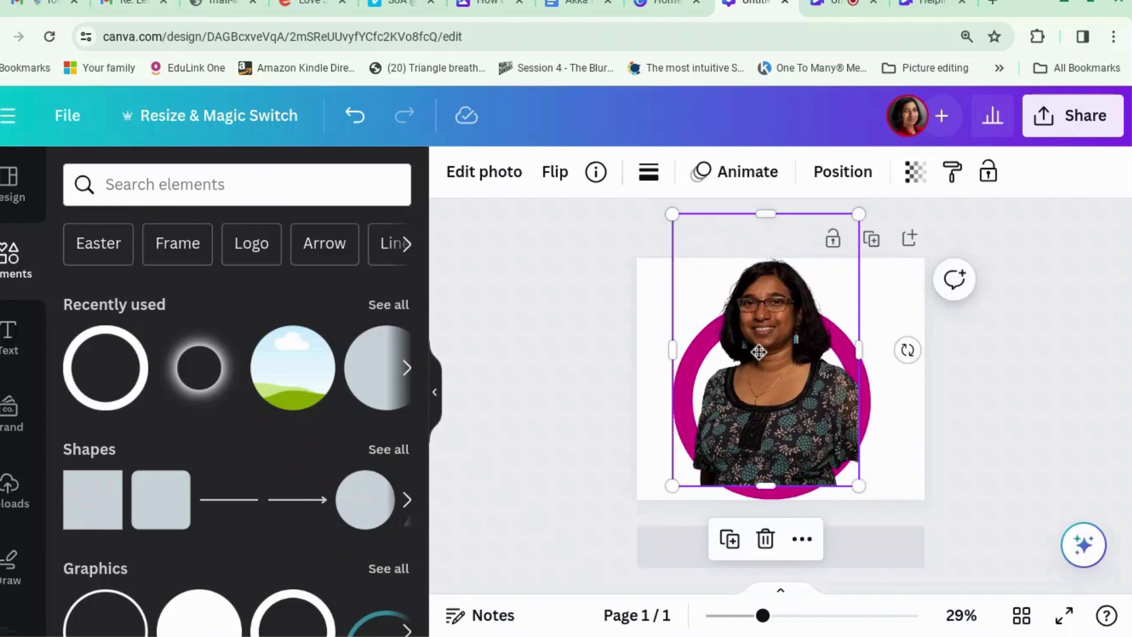
{"action": "left_click_drag", "start_coordinate": [770, 484], "coordinate": [770, 485]}
{"action": "left_click_drag", "start_coordinate": [672, 485], "coordinate": [678, 475]}
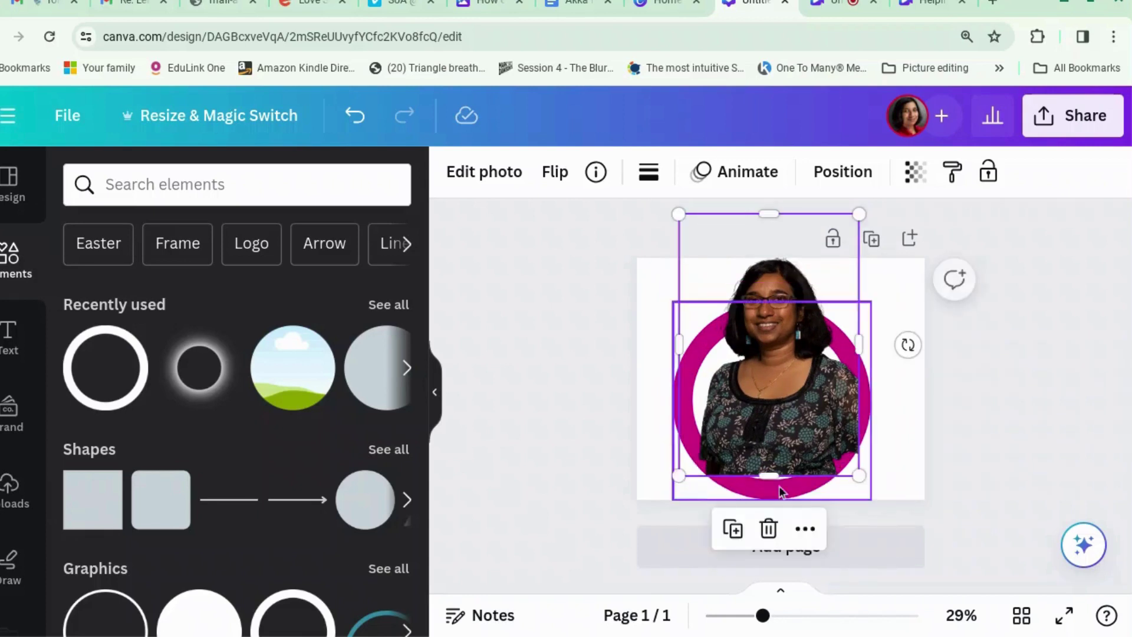
{"action": "left_click", "coordinate": [973, 448]}
- Enlarge the magenta ring slightly from its corners
{"action": "left_click", "coordinate": [889, 453]}
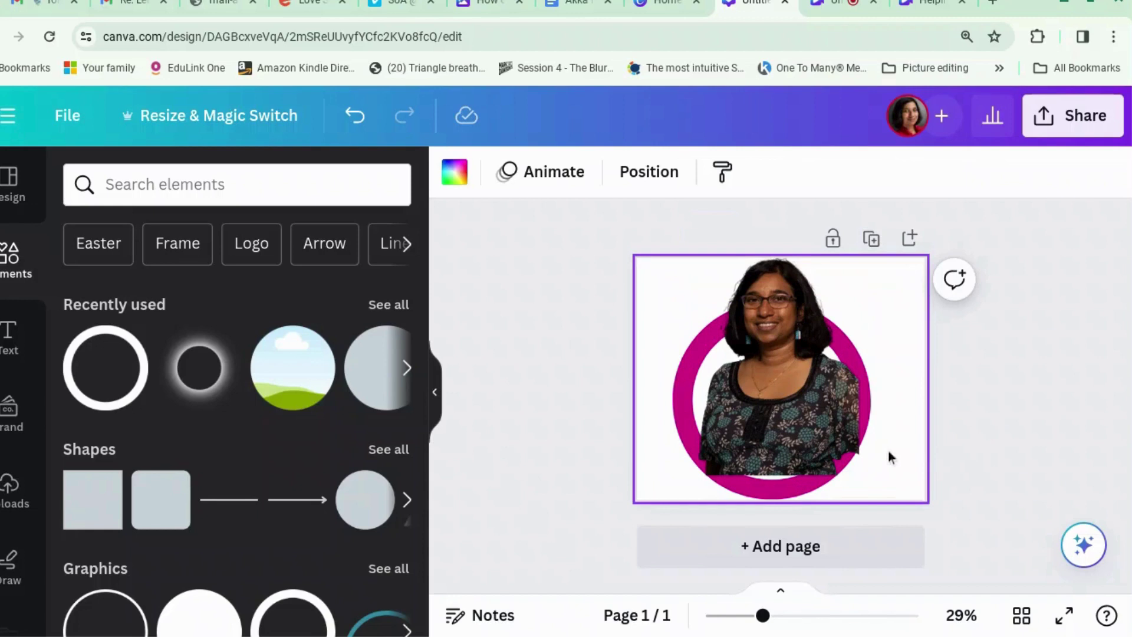
{"action": "left_click", "coordinate": [869, 409]}
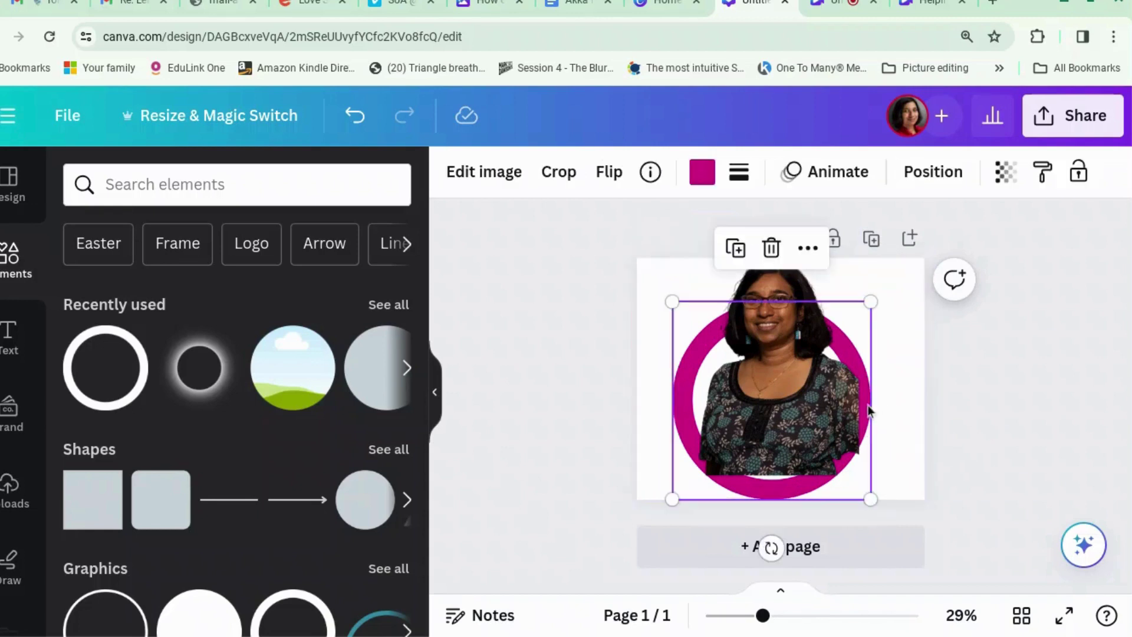
{"action": "left_click_drag", "start_coordinate": [872, 301], "coordinate": [876, 296]}
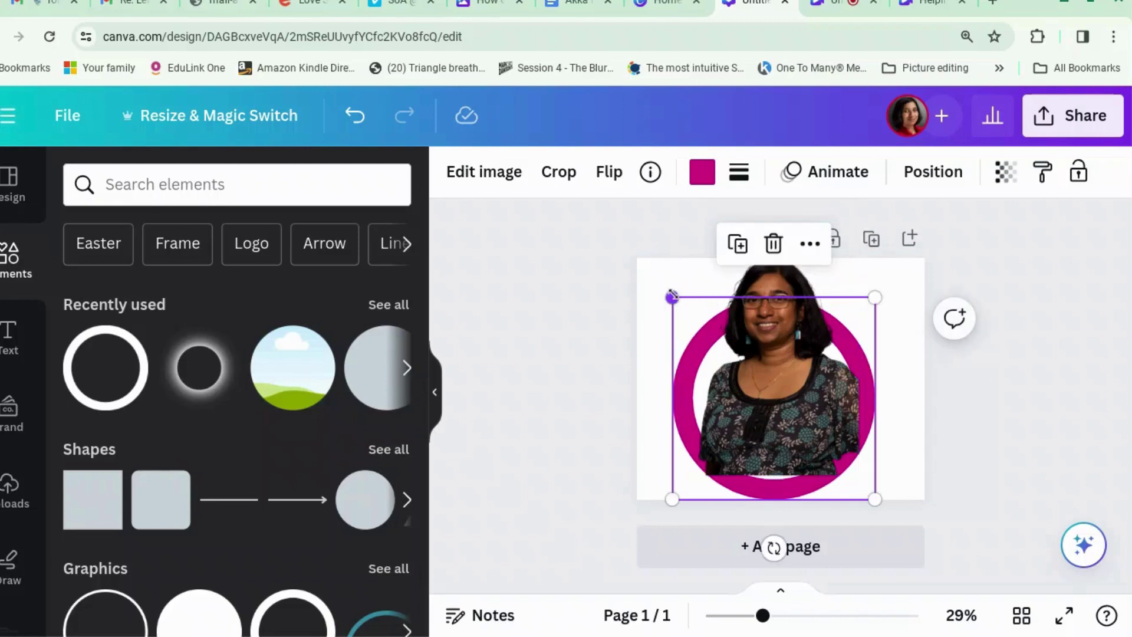
{"action": "left_click_drag", "start_coordinate": [672, 297], "coordinate": [669, 294]}
- Centre the photo over the ring and narrow it to about 566 by 854
{"action": "left_click", "coordinate": [751, 343]}
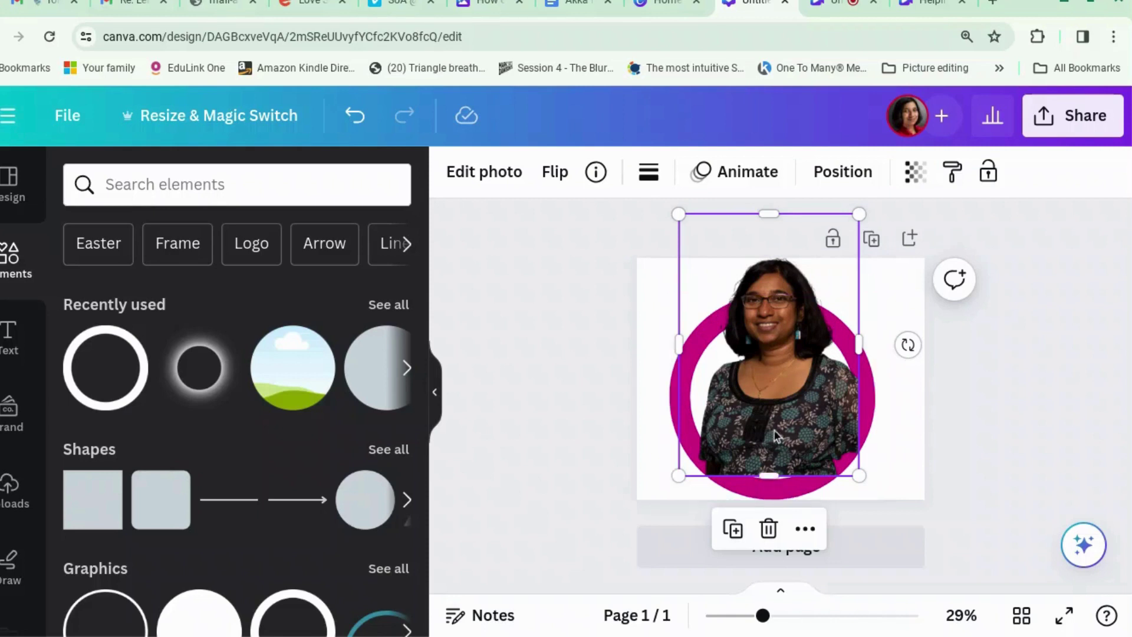
{"action": "left_click_drag", "start_coordinate": [770, 430], "coordinate": [772, 435]}
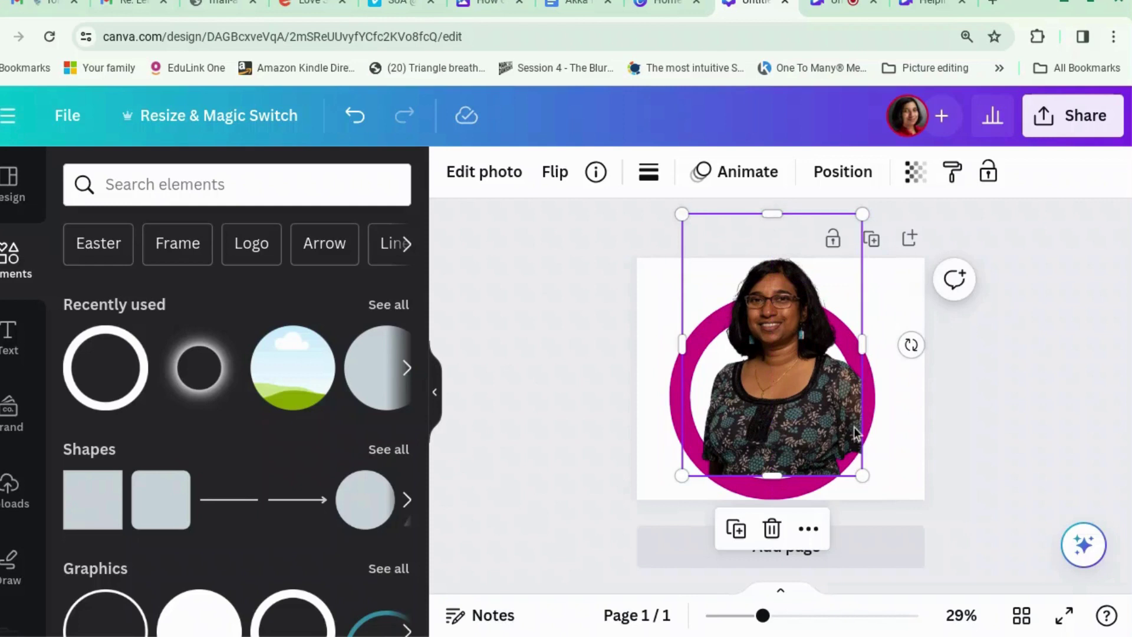
{"action": "left_click_drag", "start_coordinate": [862, 340], "coordinate": [858, 340]}
- Crop a little off the photo's bottom edge and apply the crop
{"action": "double_click", "coordinate": [858, 339]}
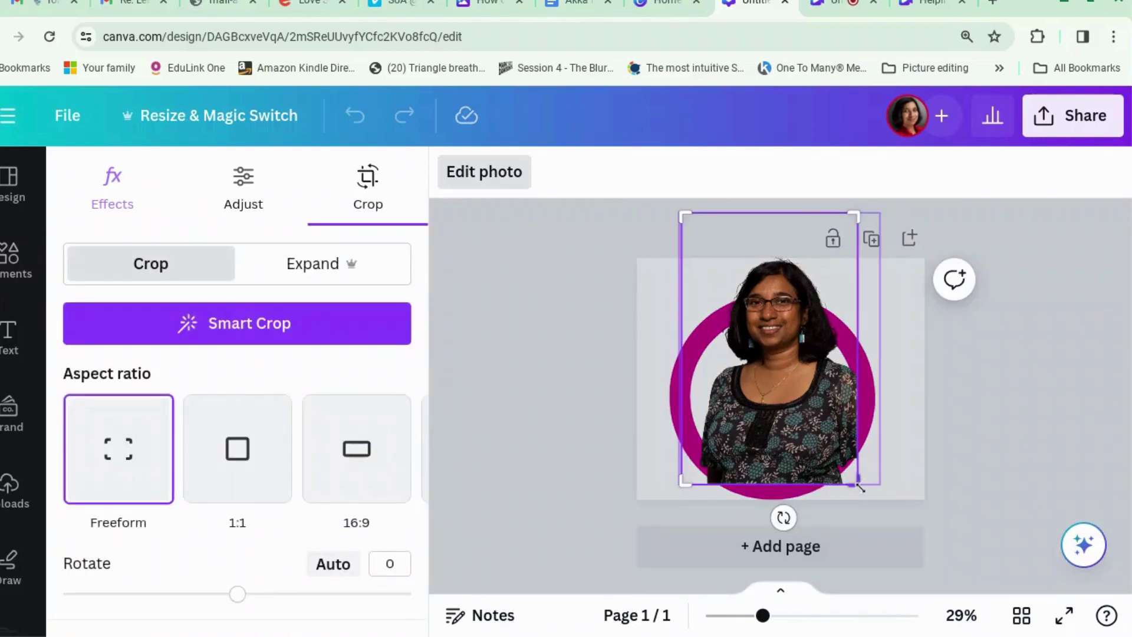
{"action": "left_click_drag", "start_coordinate": [860, 487], "coordinate": [858, 472]}
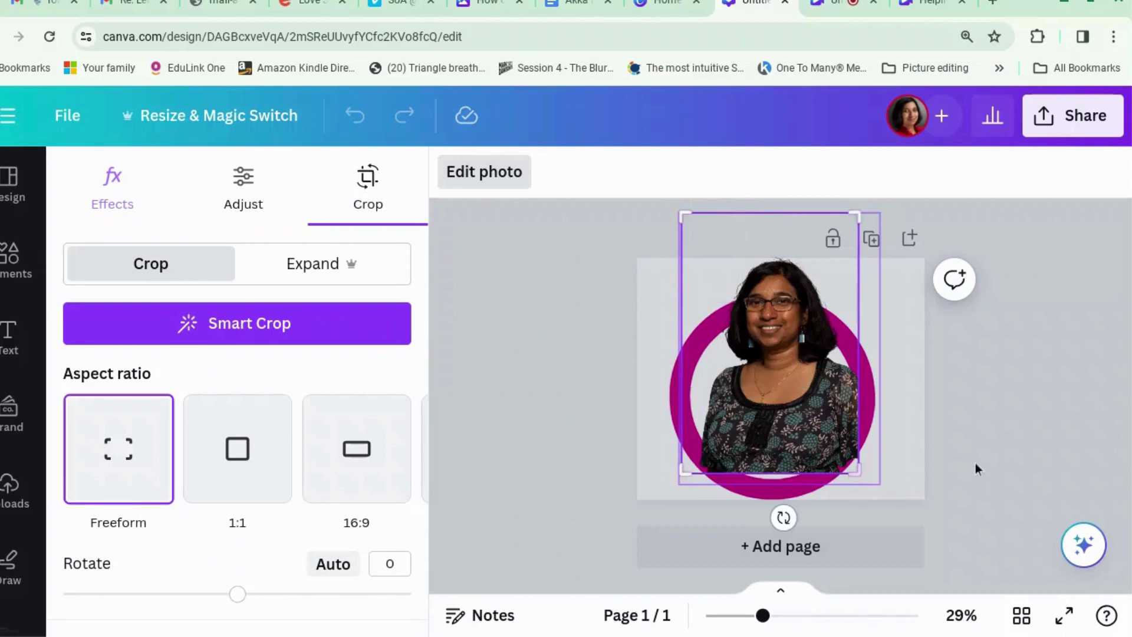
{"action": "left_click", "coordinate": [1060, 443]}
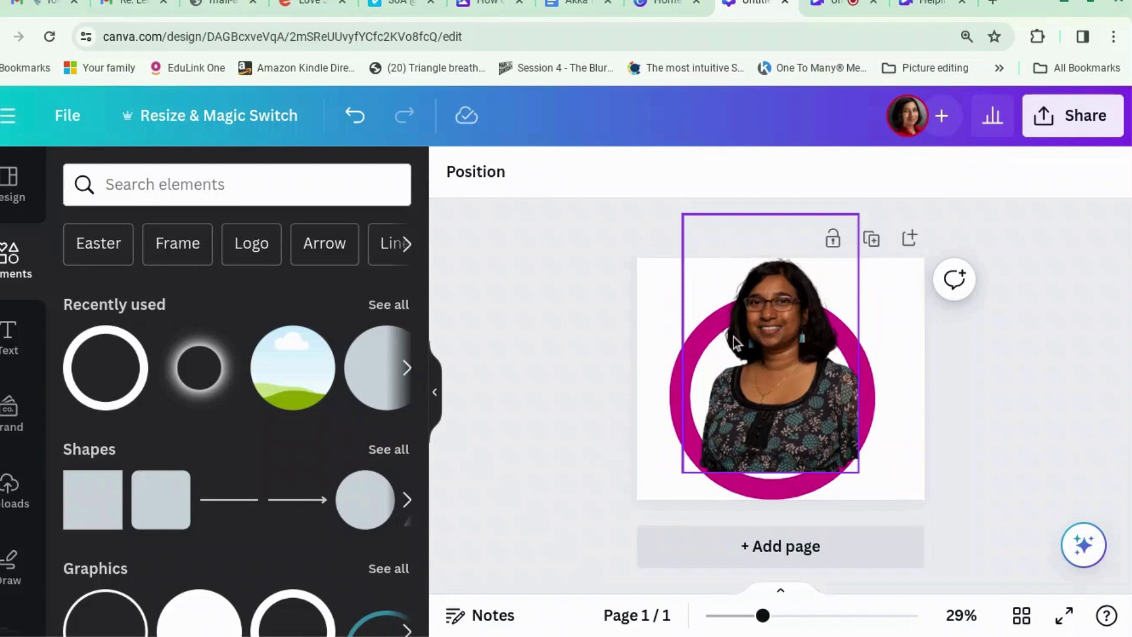
- Add a black square and move it down to the person's chest
{"action": "left_click", "coordinate": [107, 511]}
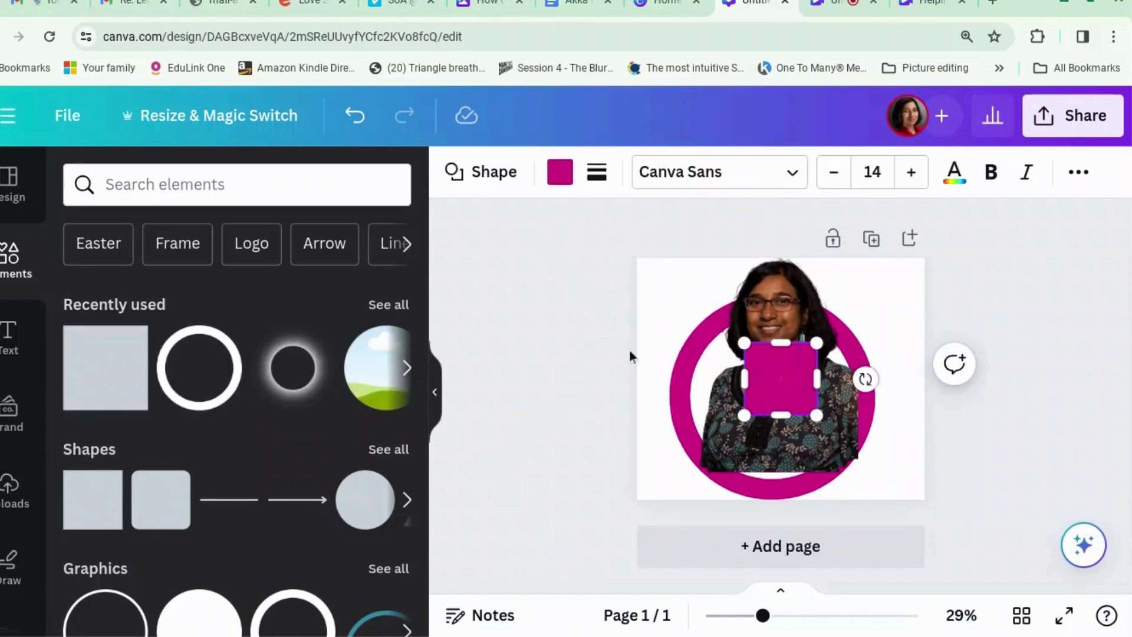
{"action": "left_click", "coordinate": [563, 177]}
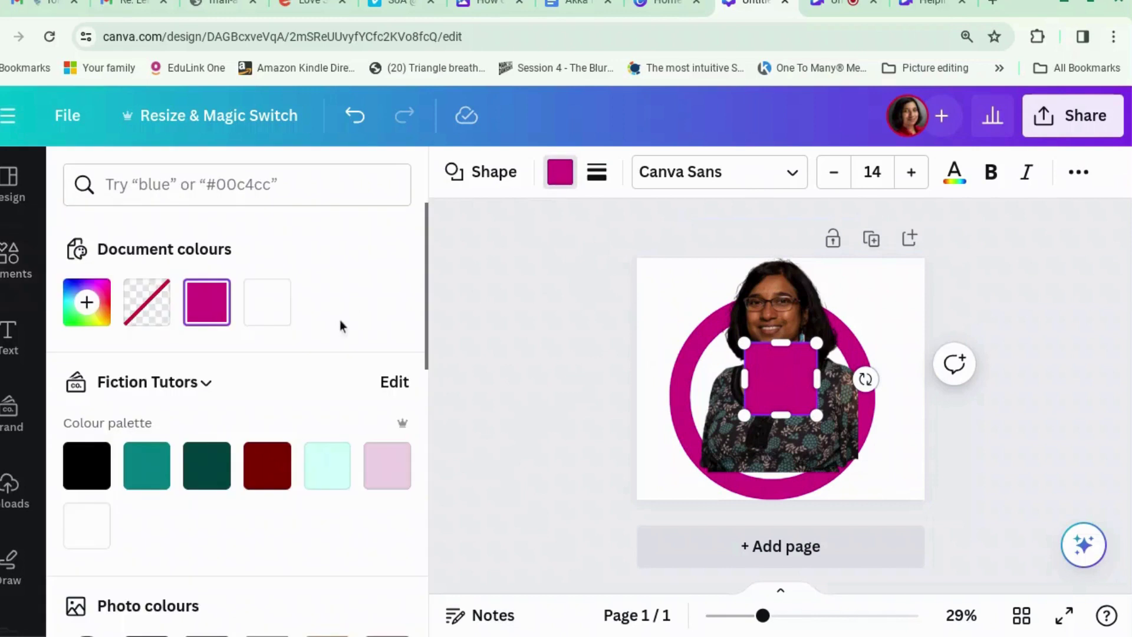
{"action": "scroll", "coordinate": [168, 462], "scroll_direction": "down", "scroll_amount": 5}
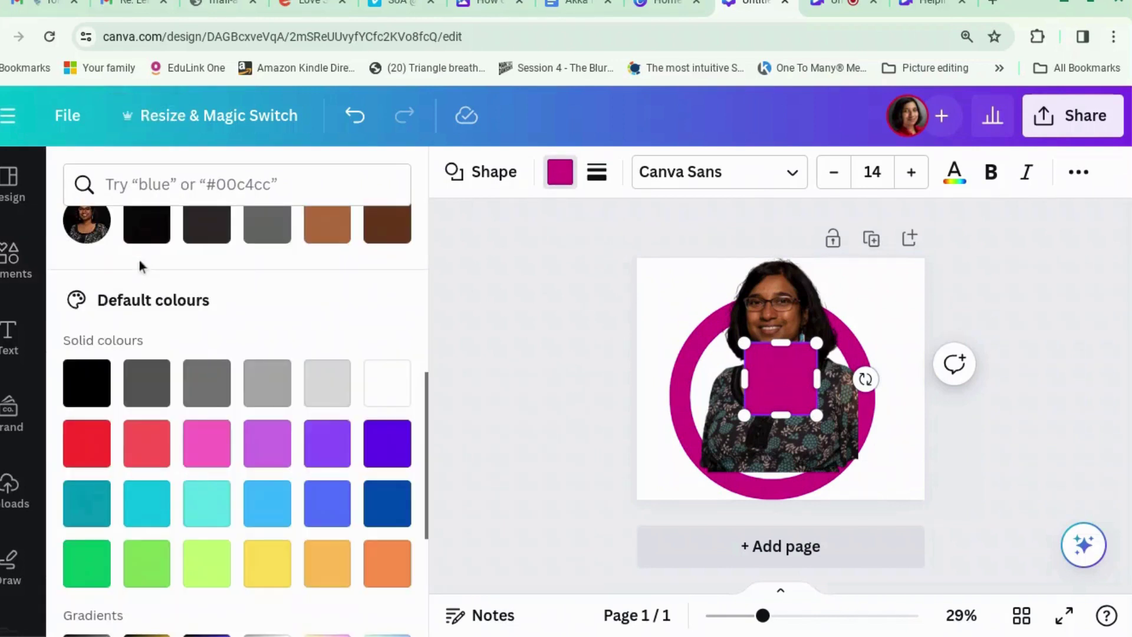
{"action": "left_click", "coordinate": [158, 239]}
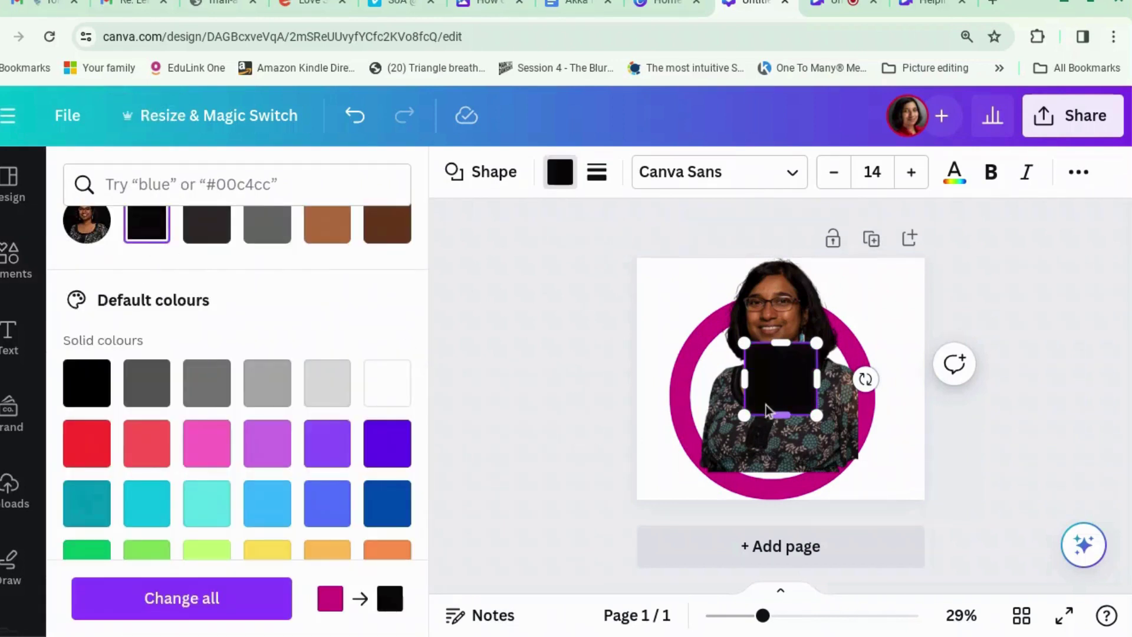
{"action": "left_click_drag", "start_coordinate": [768, 405], "coordinate": [761, 477]}
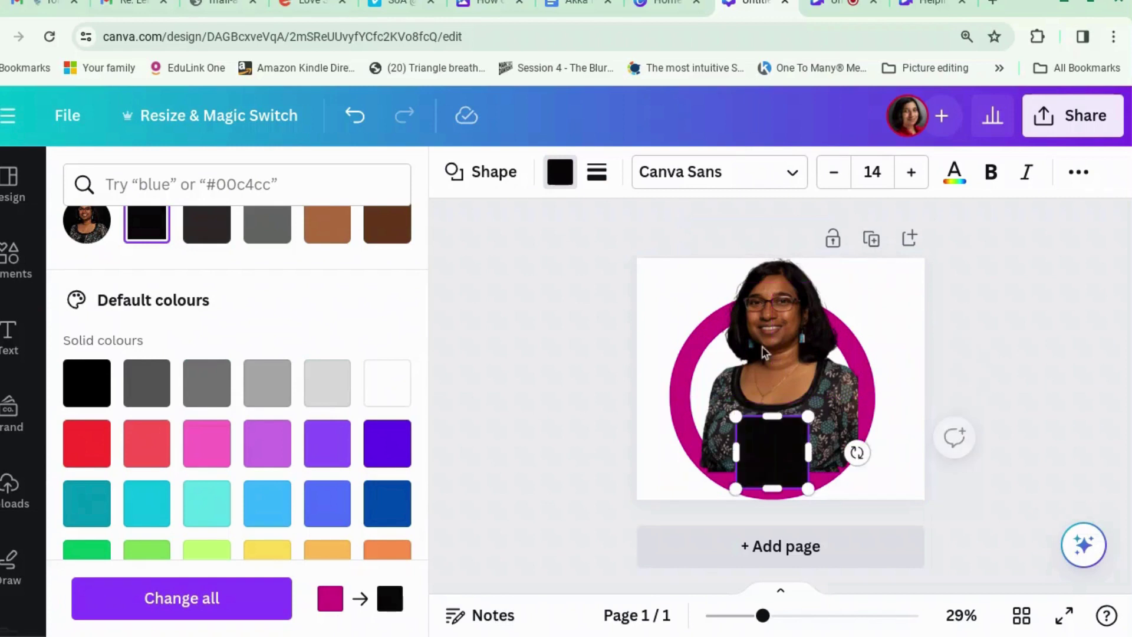
- Send the black square to the back, behind the cut-out portrait
{"action": "right_click", "coordinate": [785, 447]}
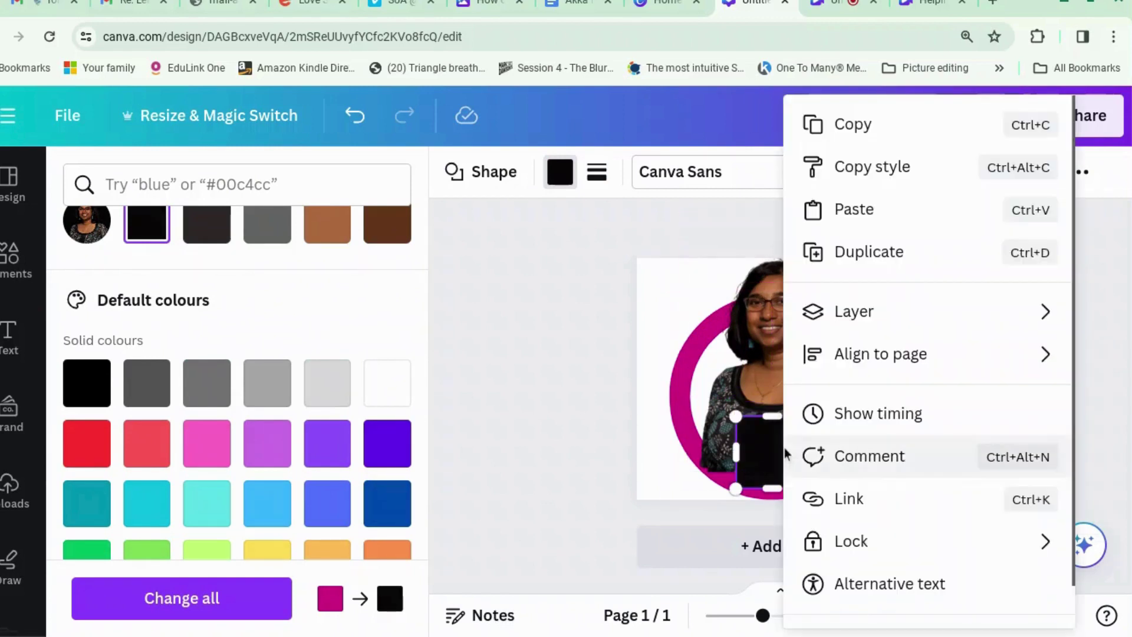
{"action": "mouse_move", "coordinate": [889, 319]}
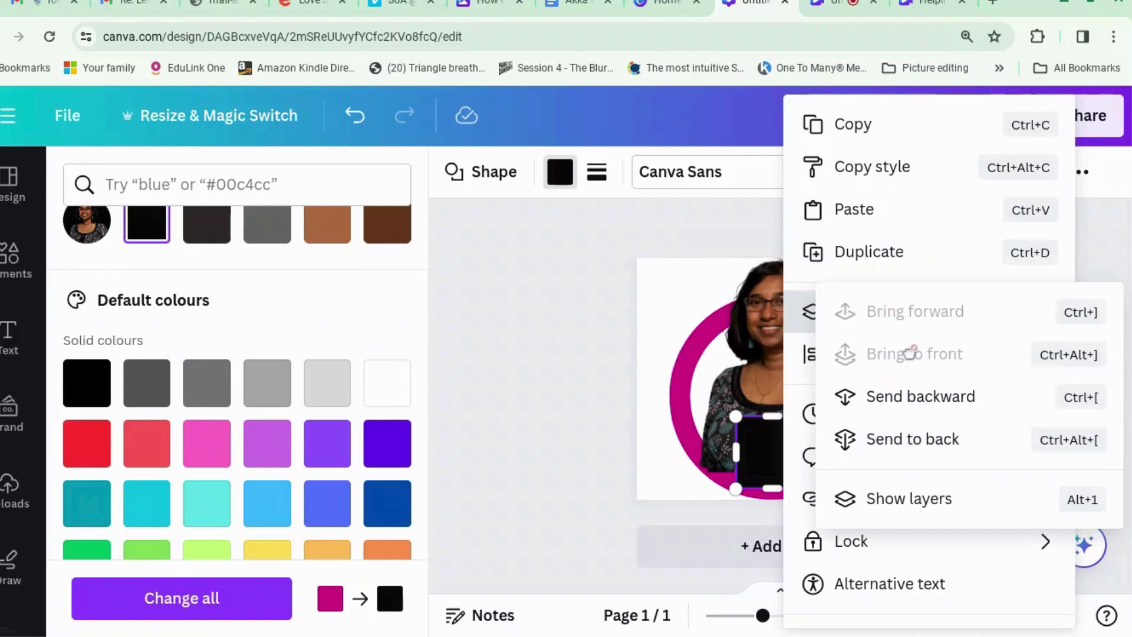
{"action": "left_click", "coordinate": [940, 441]}
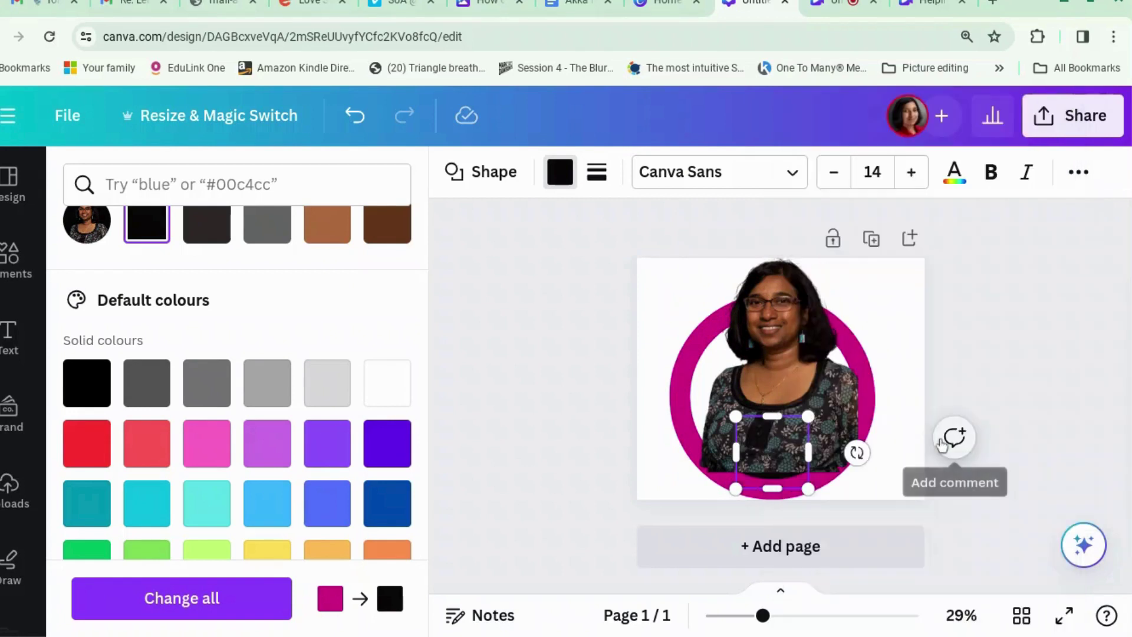
{"action": "left_click", "coordinate": [1106, 415]}
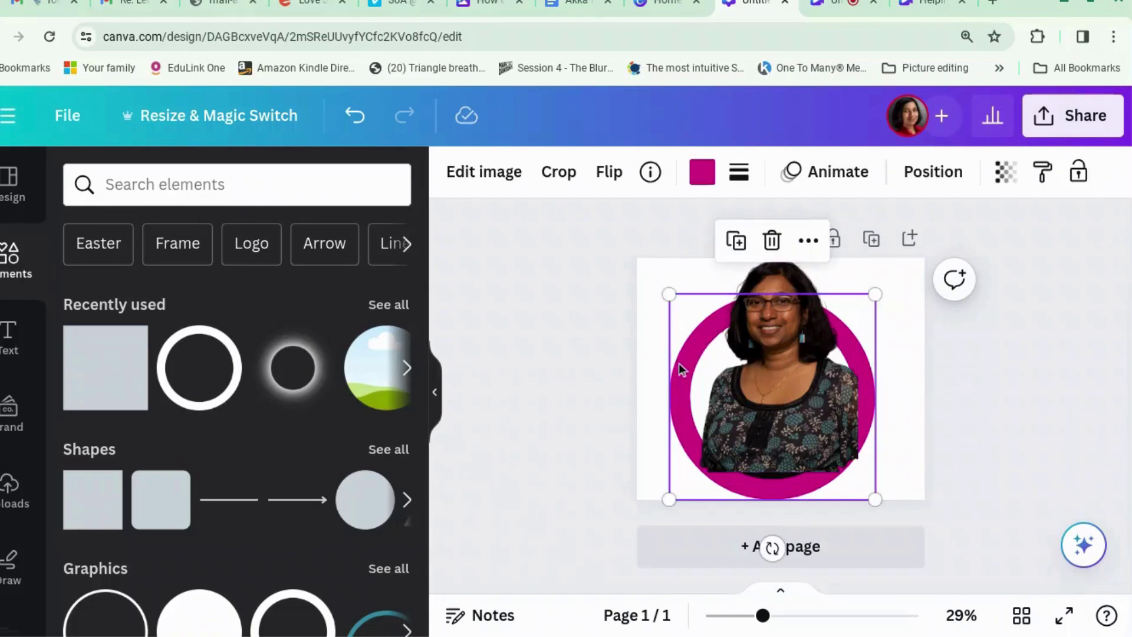
- Duplicate the magenta ring, keeping the copy exactly in place over the original
{"action": "left_click", "coordinate": [736, 242]}
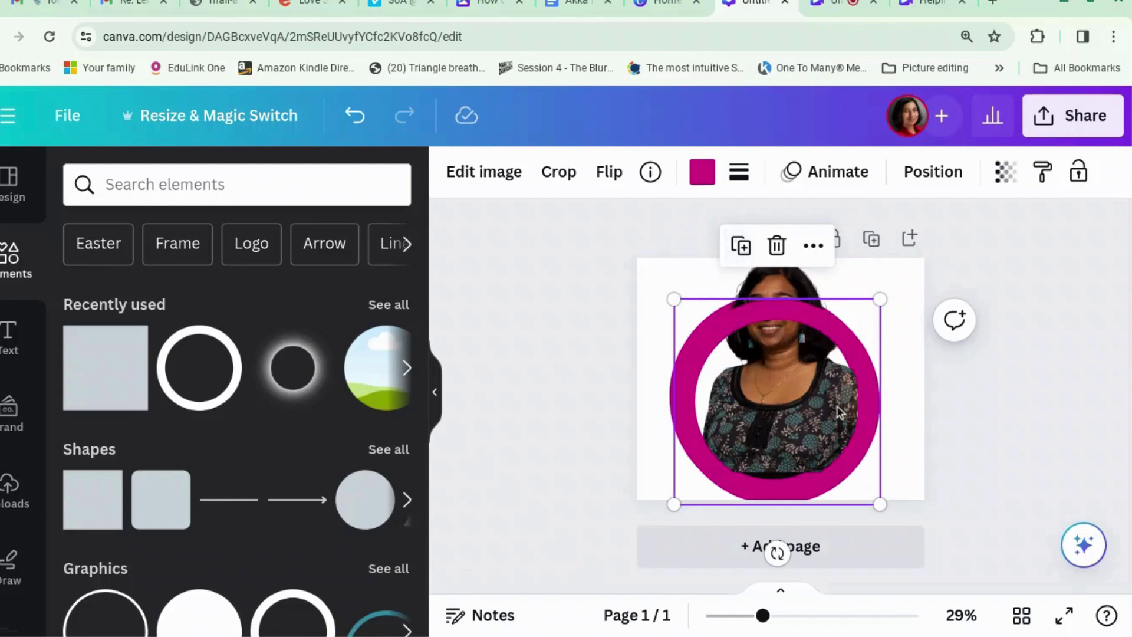
{"action": "left_click_drag", "start_coordinate": [837, 406], "coordinate": [833, 399]}
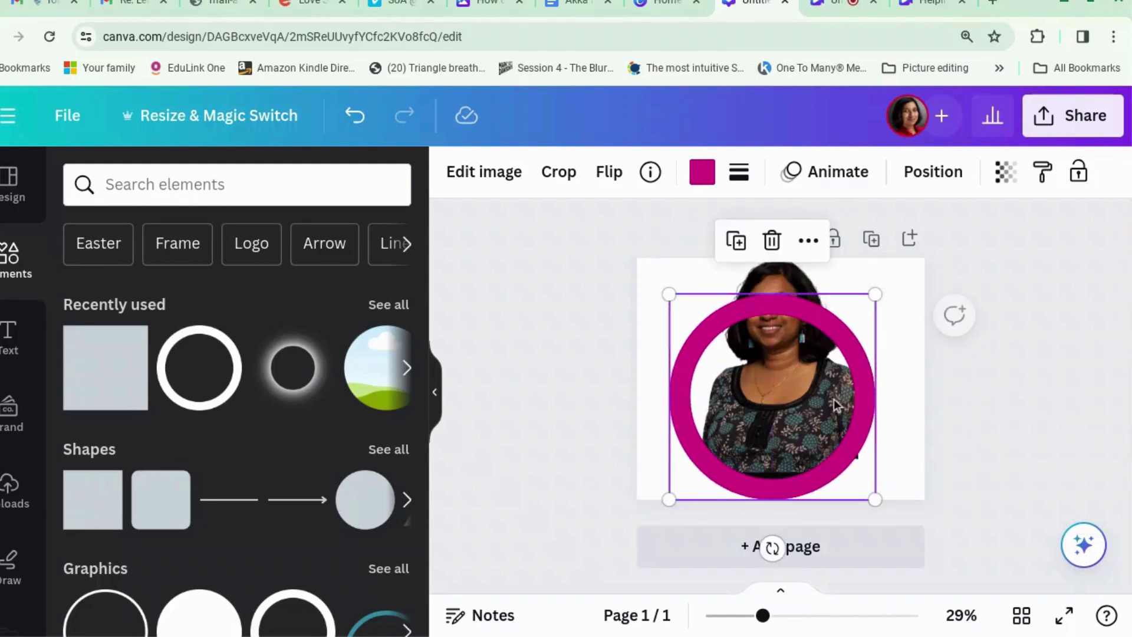
{"action": "key", "text": "ctrl+z"}
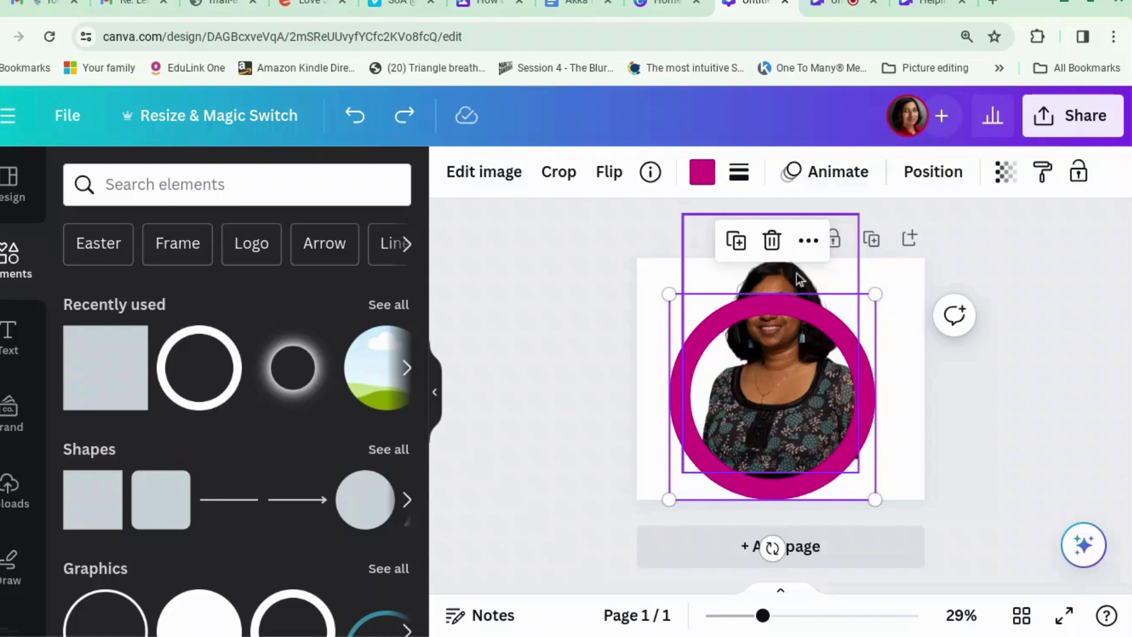
{"action": "left_click", "coordinate": [1048, 374]}
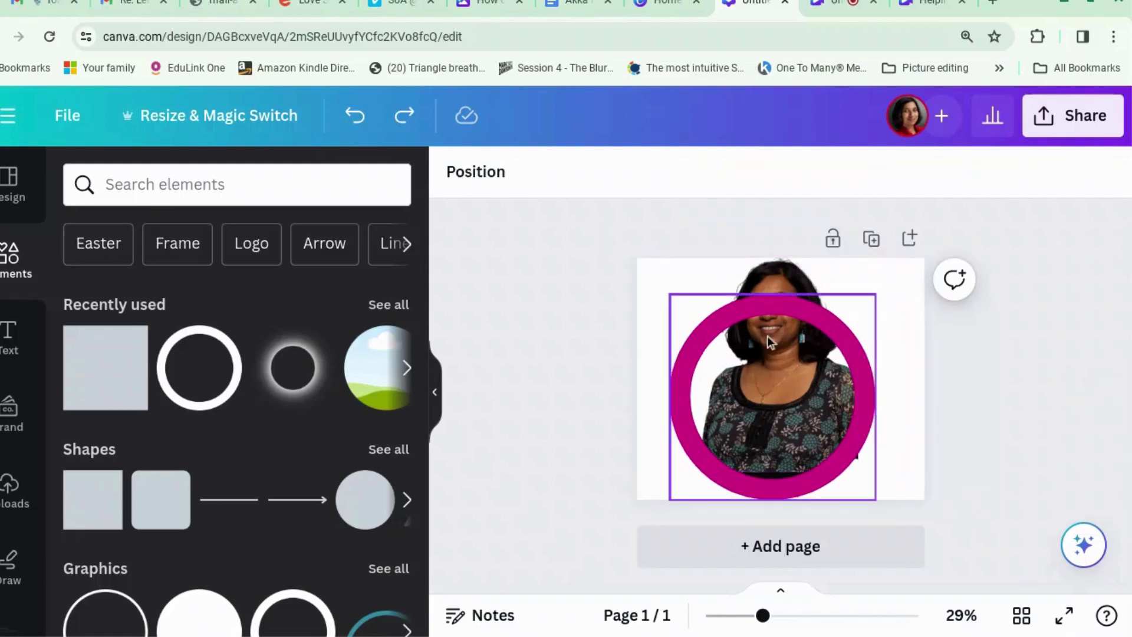
- Crop the top half off the front ring copy so the face shows above it
{"action": "left_click", "coordinate": [684, 296]}
{"action": "left_click", "coordinate": [560, 171]}
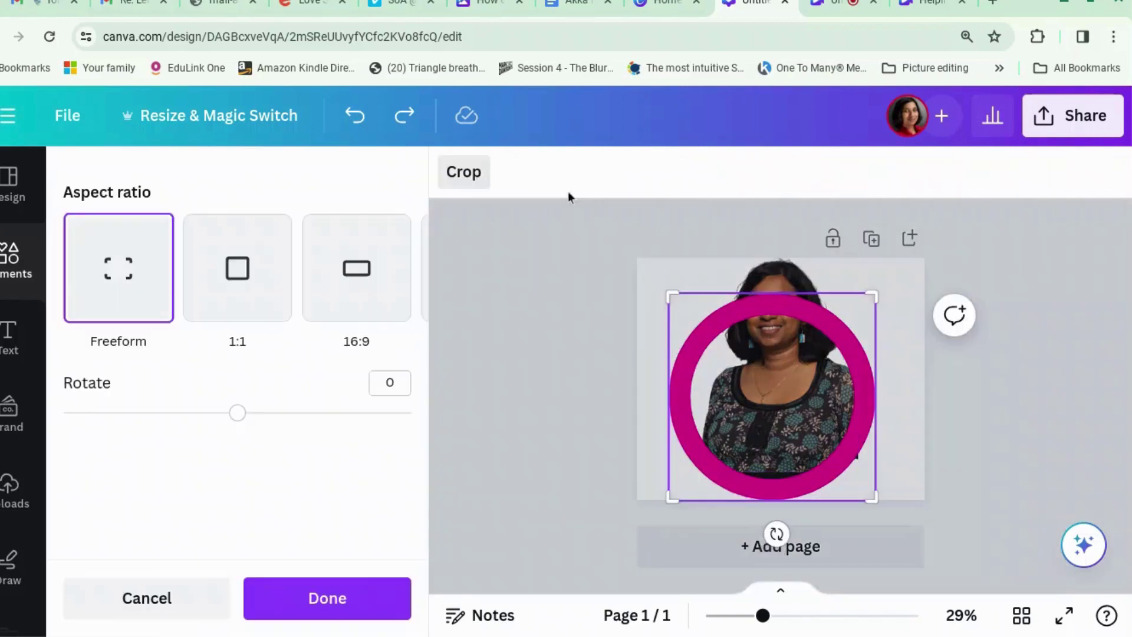
{"action": "left_click_drag", "start_coordinate": [670, 294], "coordinate": [673, 358]}
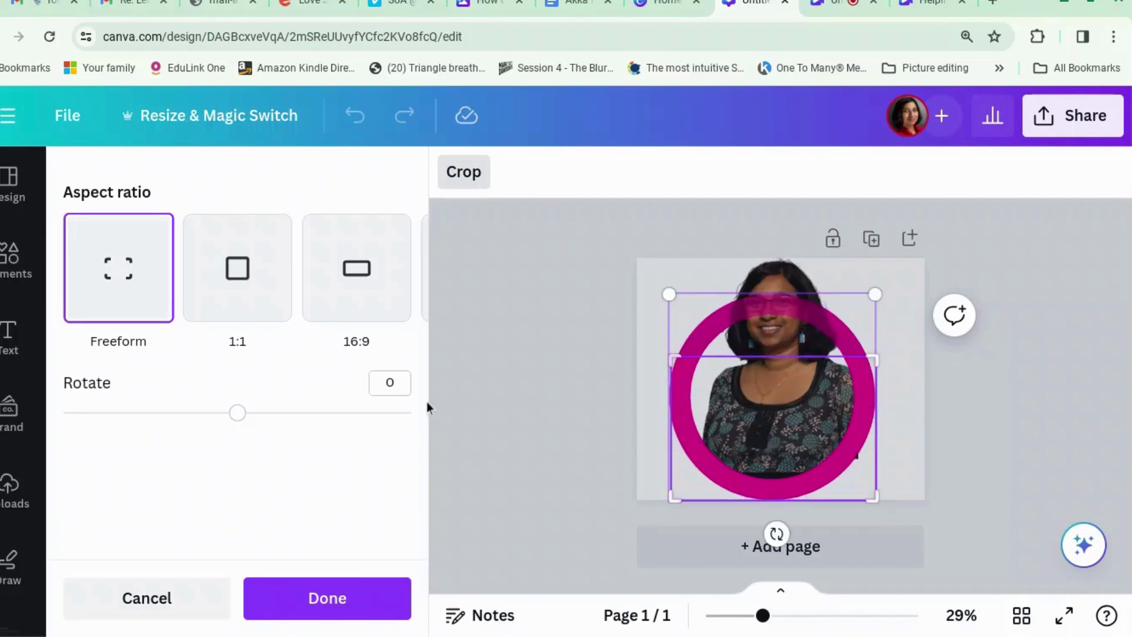
{"action": "left_click", "coordinate": [354, 600]}
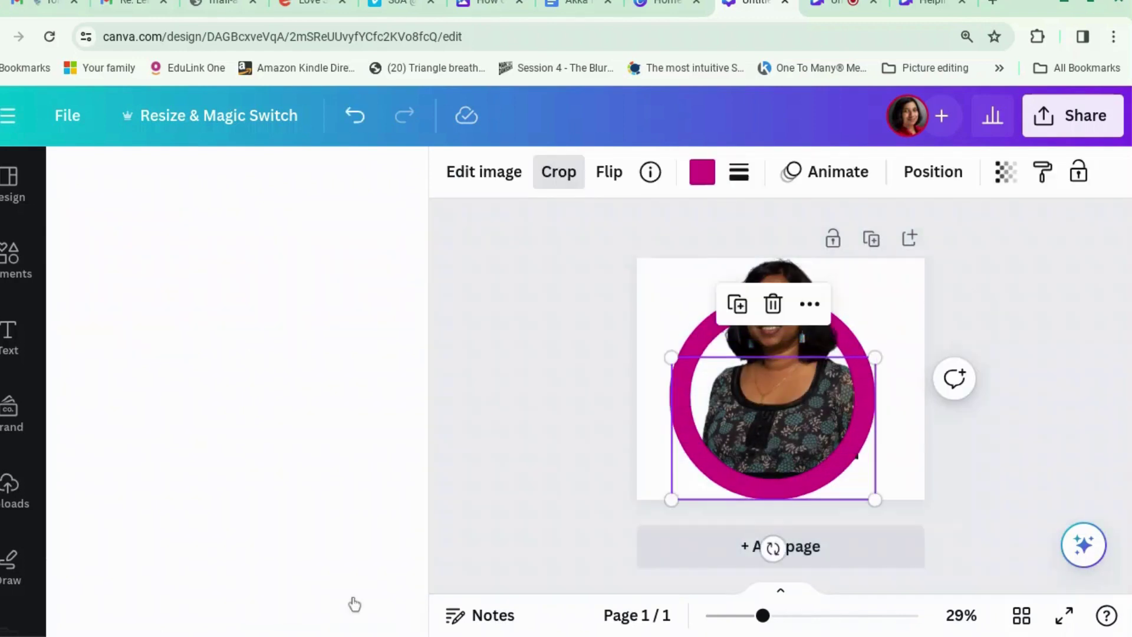
{"action": "left_click", "coordinate": [1048, 452]}
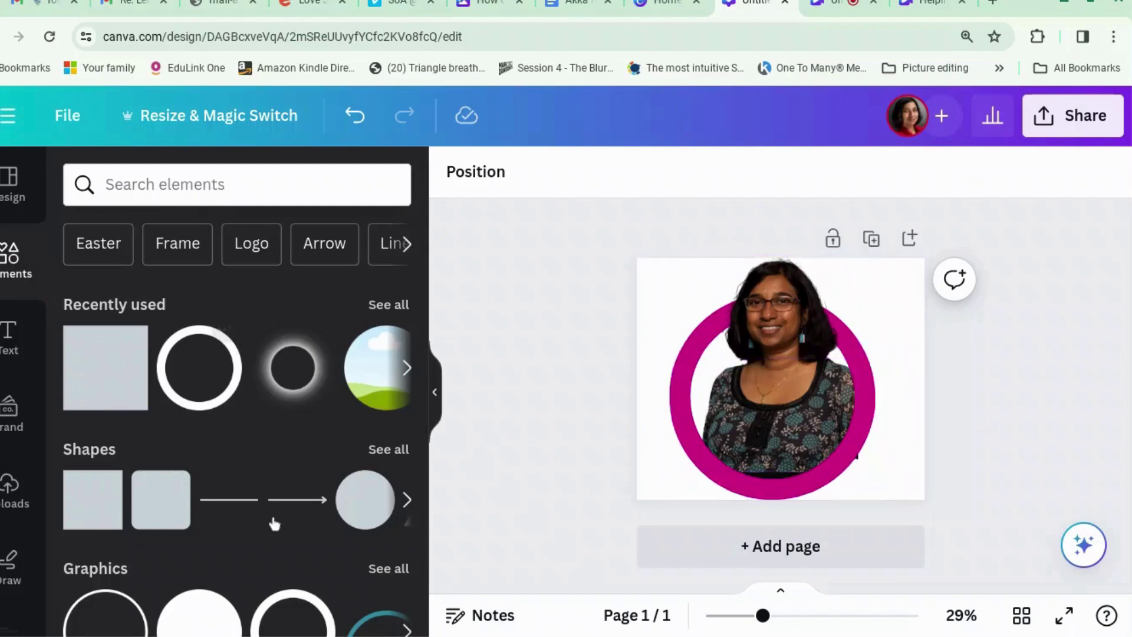
- Add a yellow circle, enlarge it, and centre it inside the magenta ring
{"action": "left_click", "coordinate": [374, 515]}
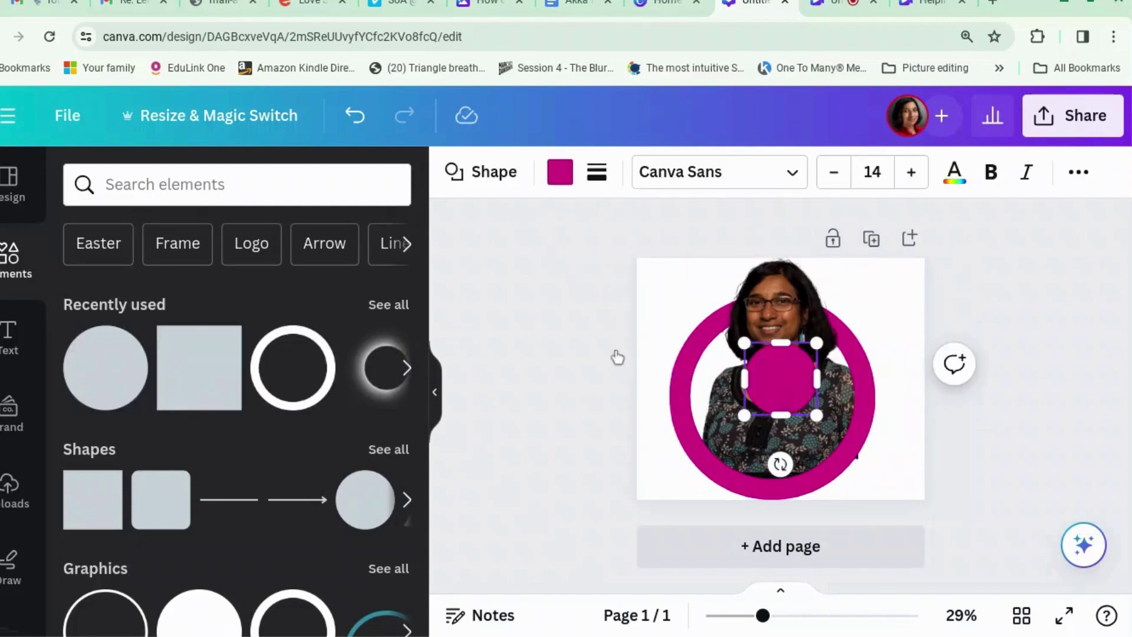
{"action": "left_click", "coordinate": [559, 172]}
{"action": "scroll", "coordinate": [308, 392], "scroll_direction": "down", "scroll_amount": 8}
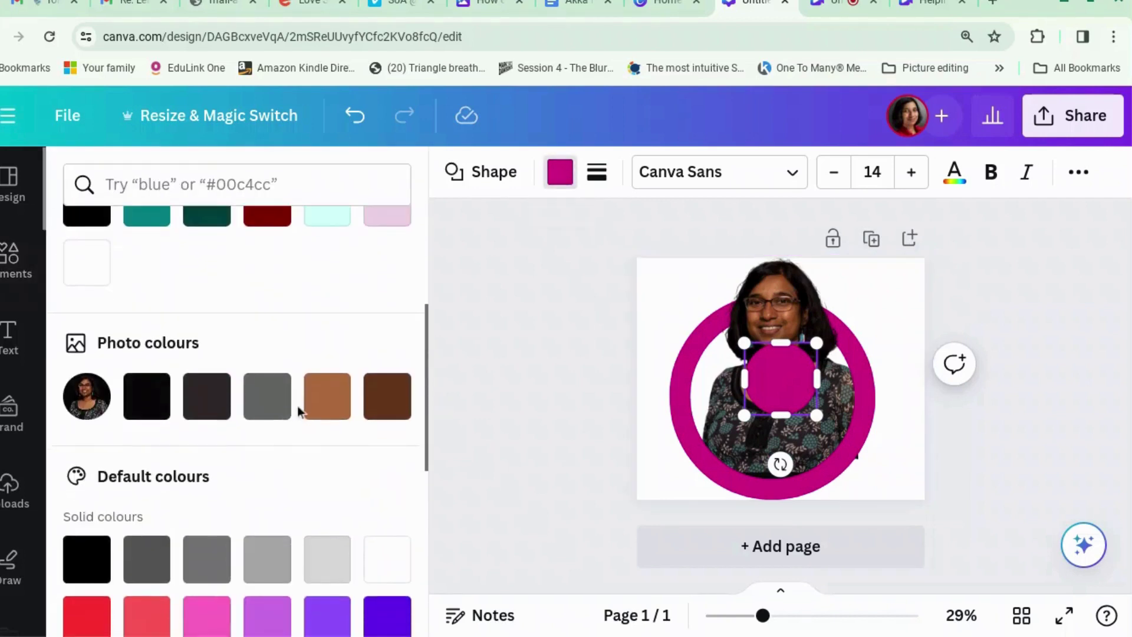
{"action": "left_click", "coordinate": [255, 499]}
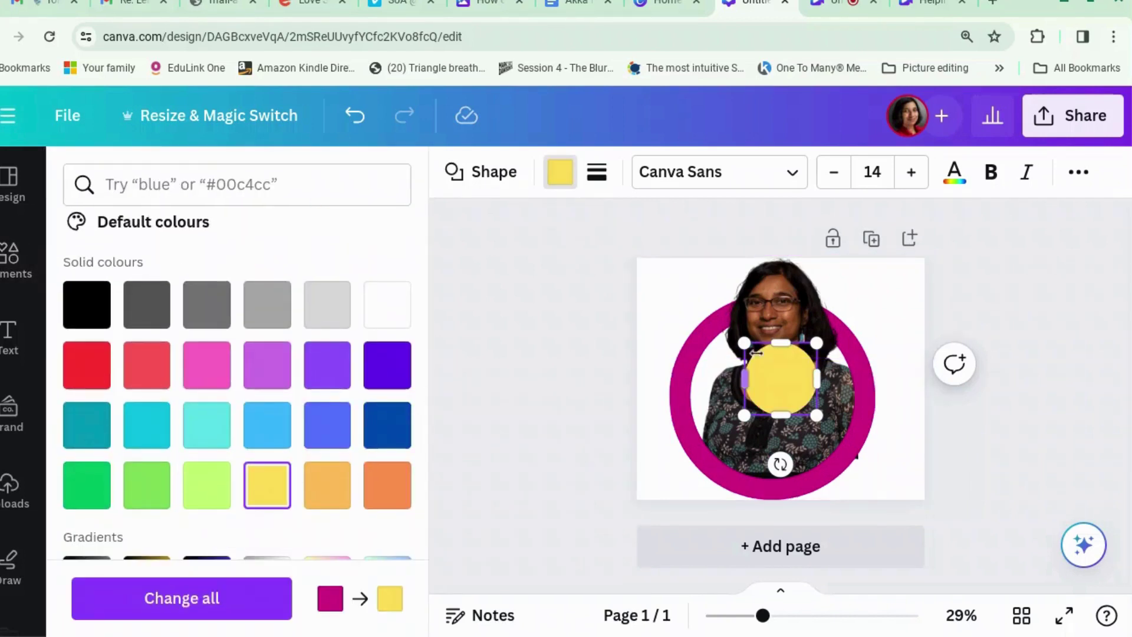
{"action": "left_click_drag", "start_coordinate": [744, 343], "coordinate": [669, 266]}
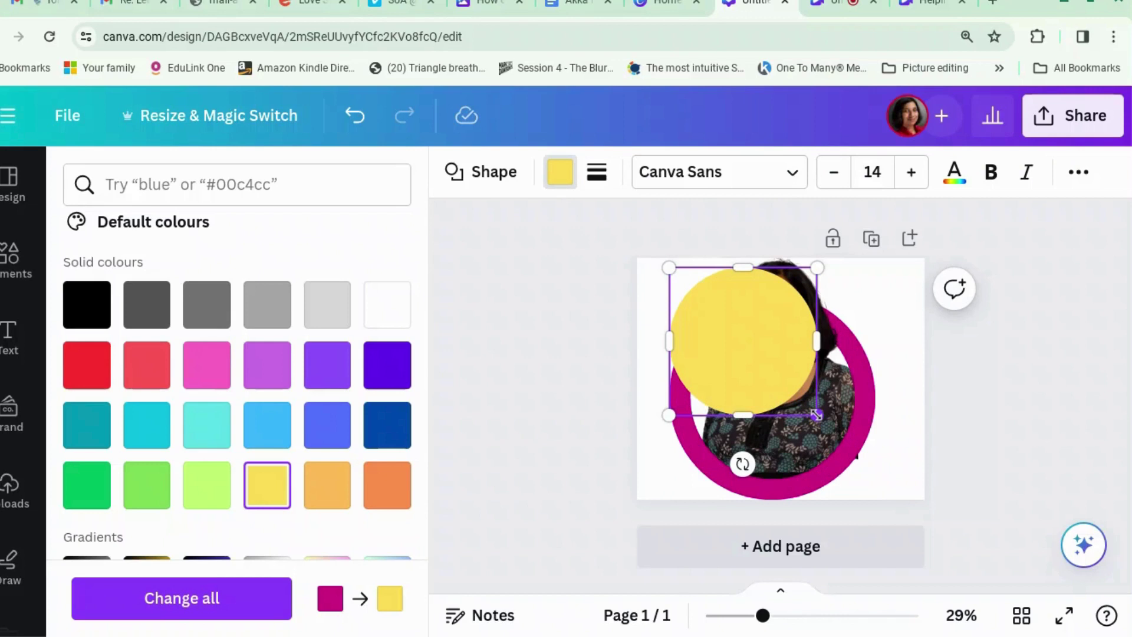
{"action": "left_click_drag", "start_coordinate": [816, 415], "coordinate": [840, 438]}
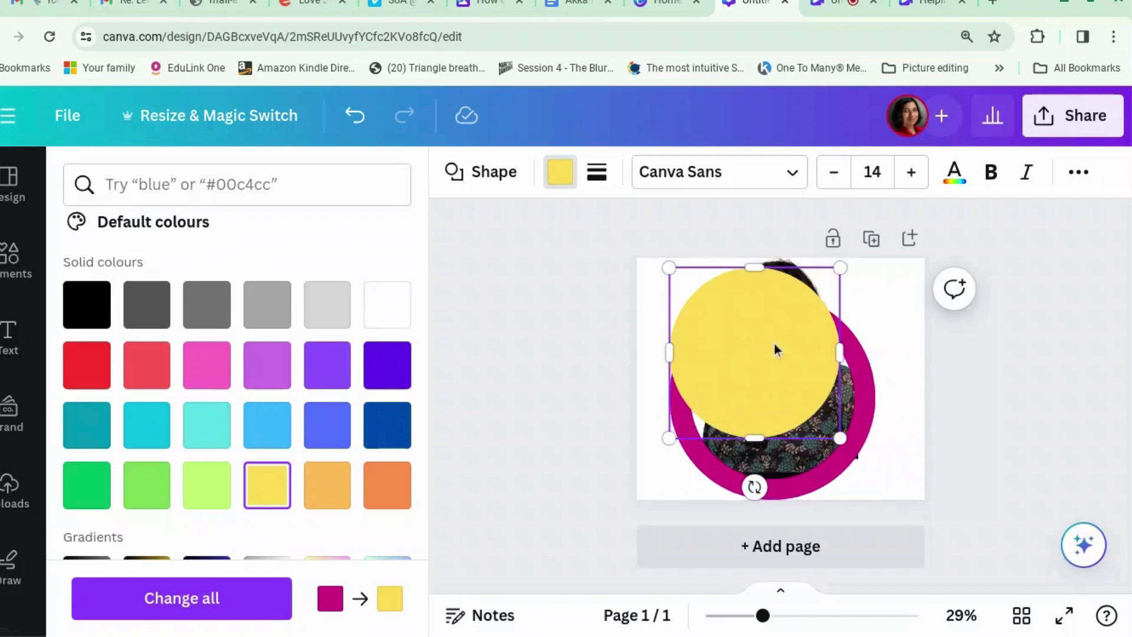
{"action": "left_click_drag", "start_coordinate": [776, 350], "coordinate": [796, 387]}
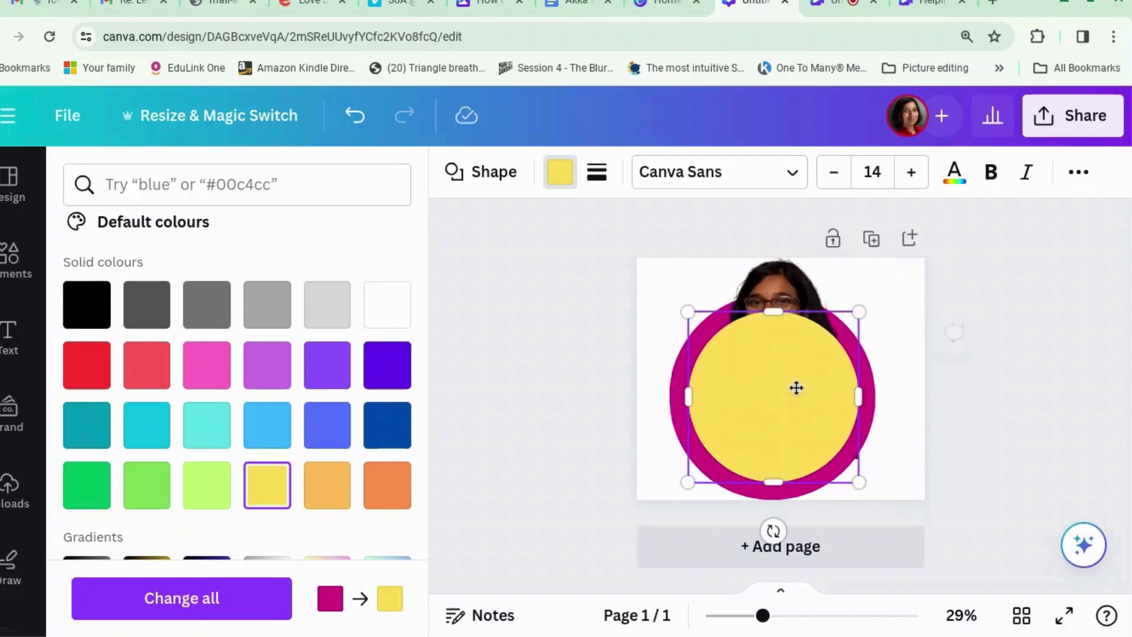
- In Layers, drop the yellow circle below the portrait so it fills the magenta ring's background
{"action": "left_click", "coordinate": [1076, 174]}
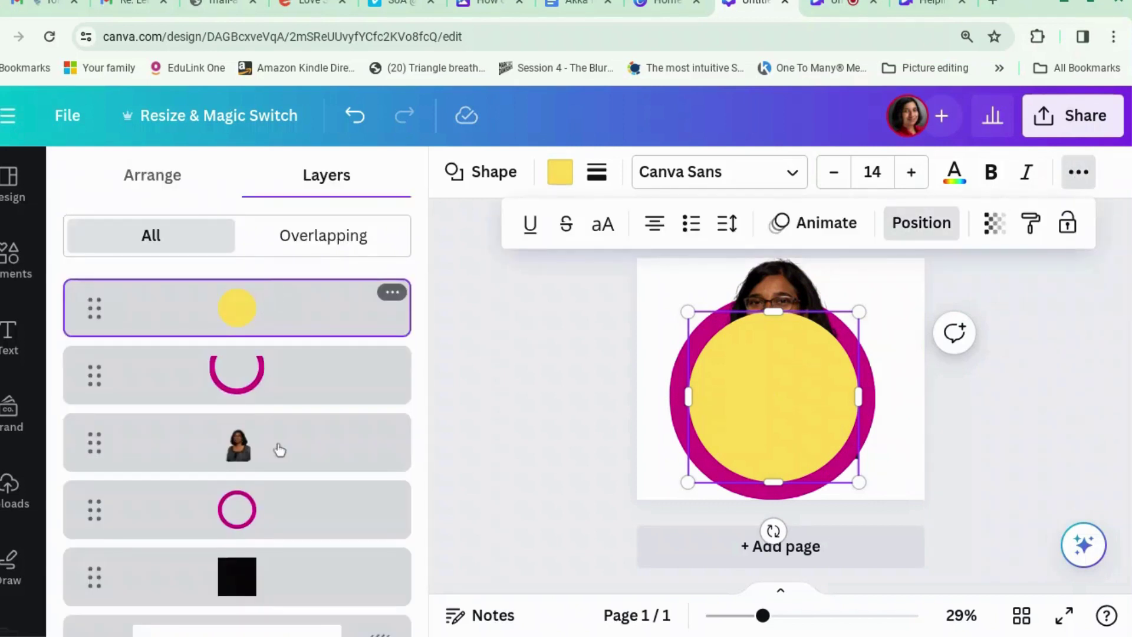
{"action": "left_click_drag", "start_coordinate": [265, 307], "coordinate": [274, 560]}
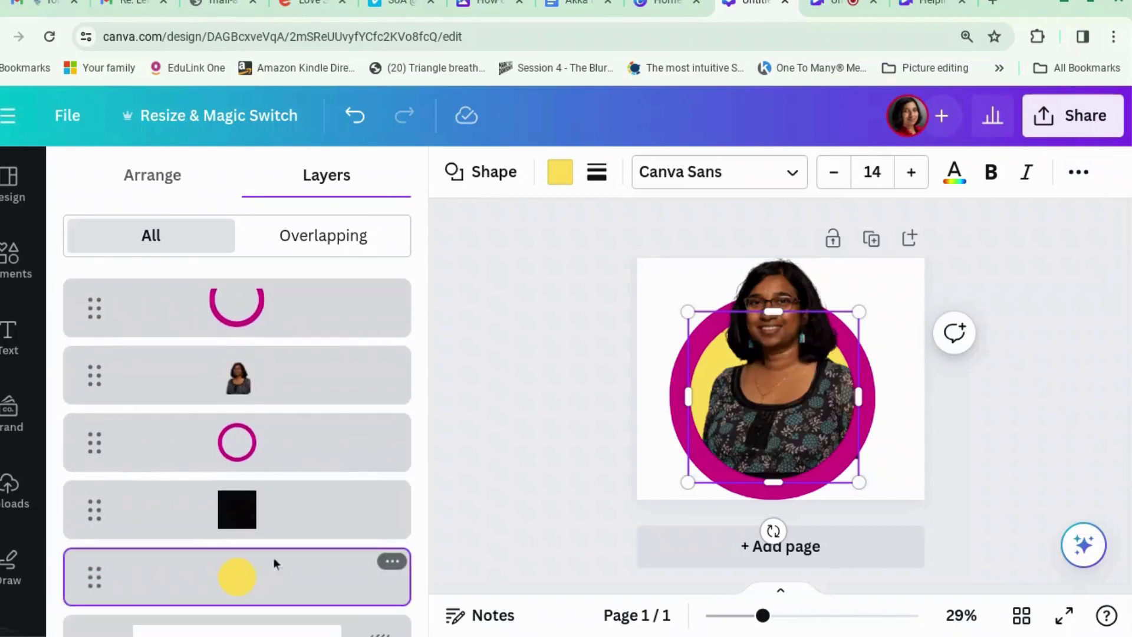
{"action": "left_click", "coordinate": [1061, 445]}
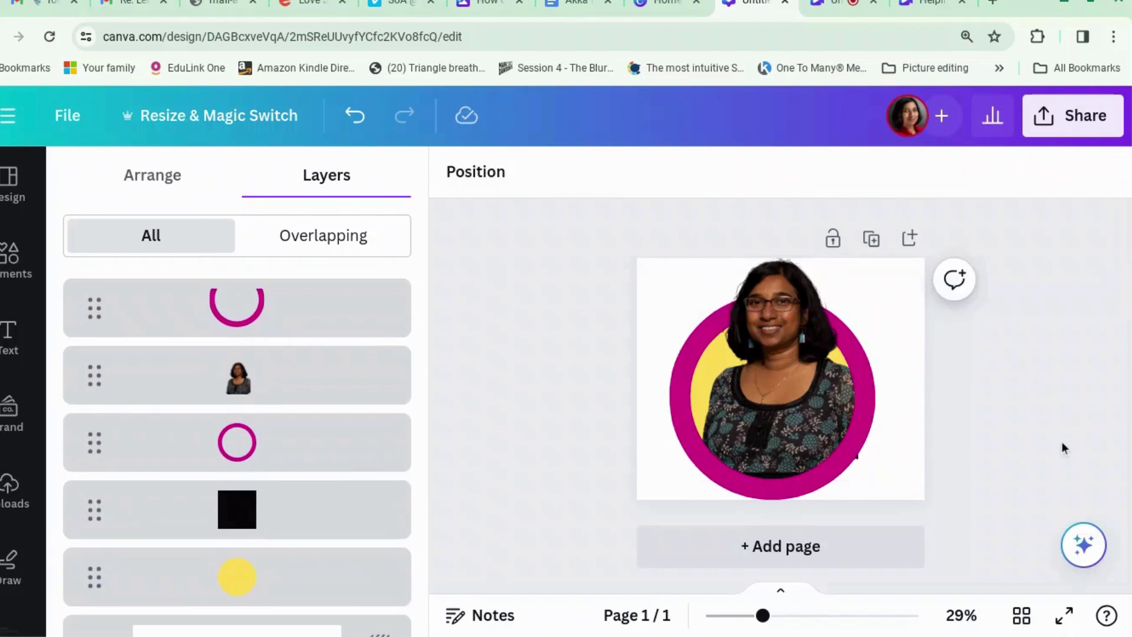